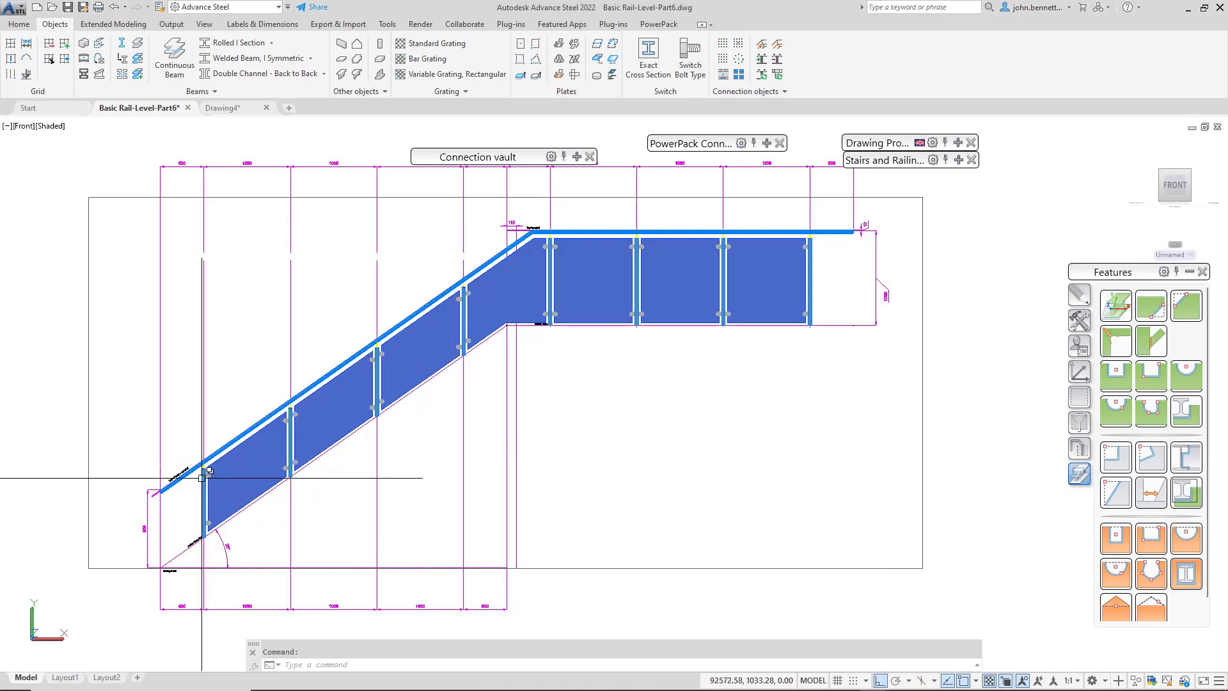
Zoom into the finished rail, select the large glass plate, then deselect it
scroll(201, 478, "up", 8)
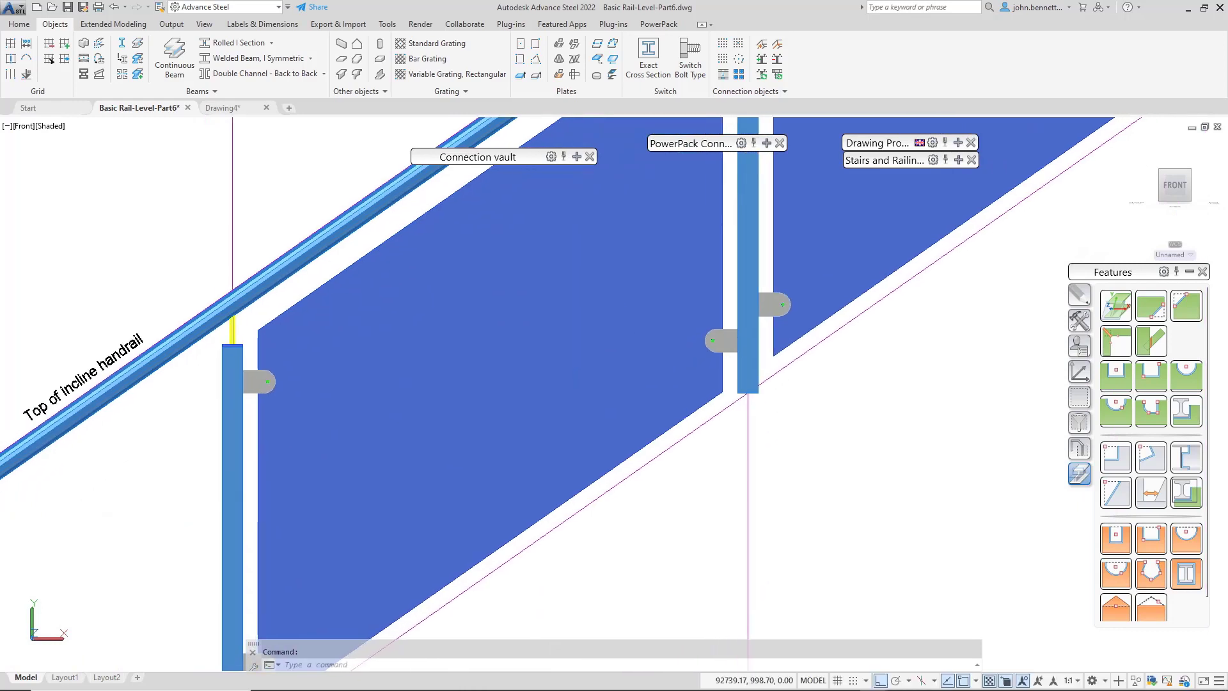
left_click(246, 410)
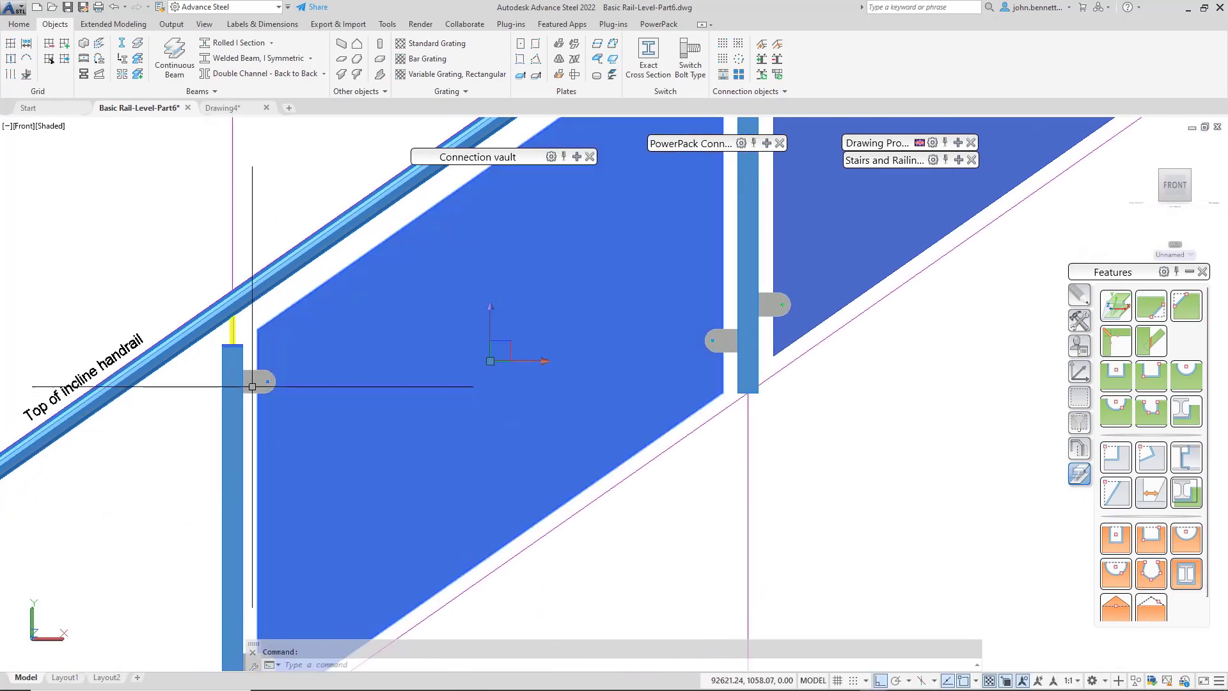
key("Escape")
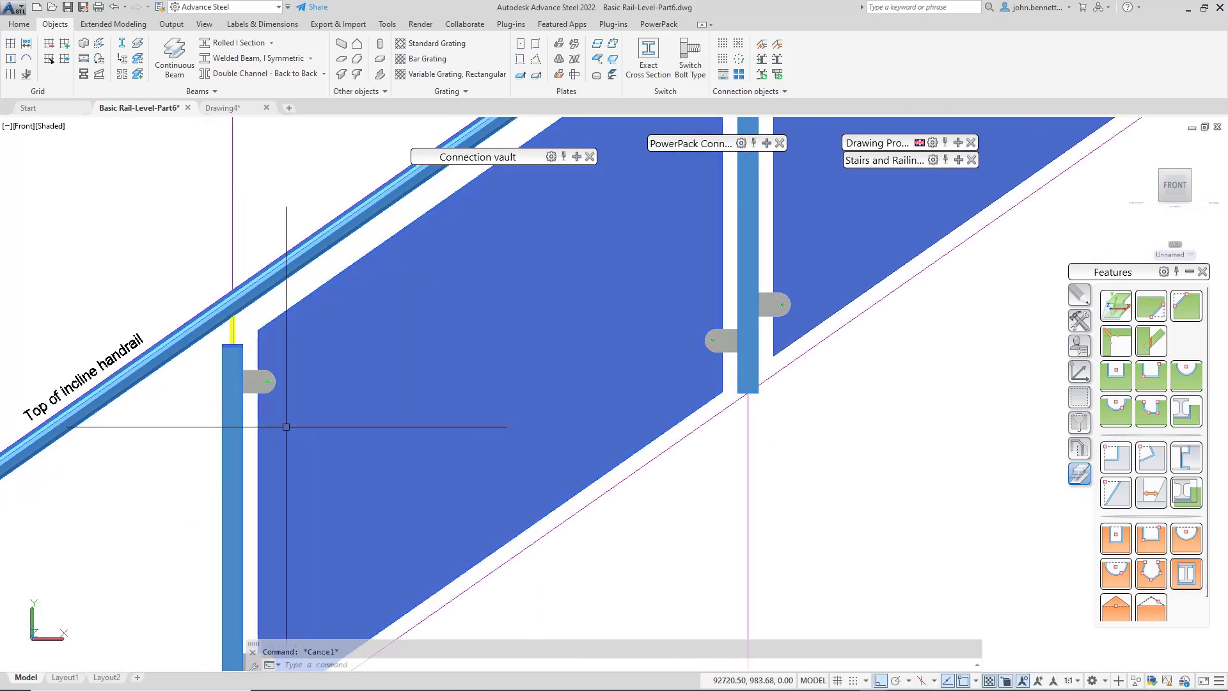
Zoom out and pan right to bring the second layout's construction lines into view
scroll(339, 349, "down", 6)
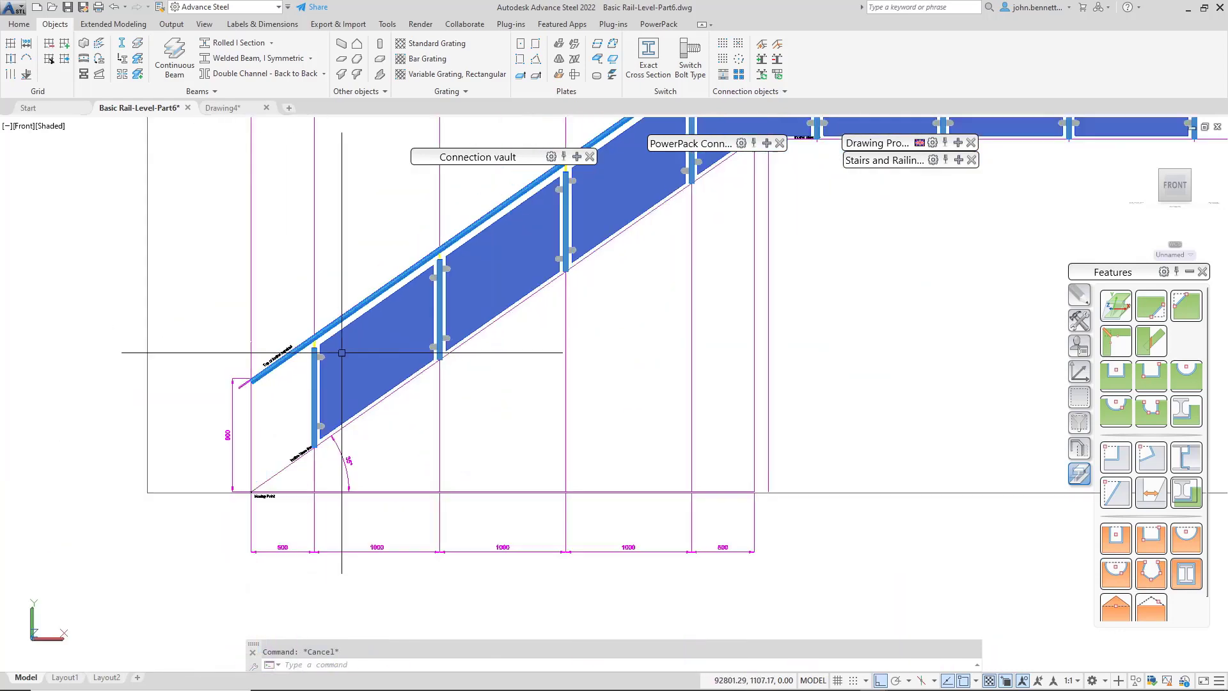
scroll(355, 345, "down", 2)
scroll(579, 284, "up", 2)
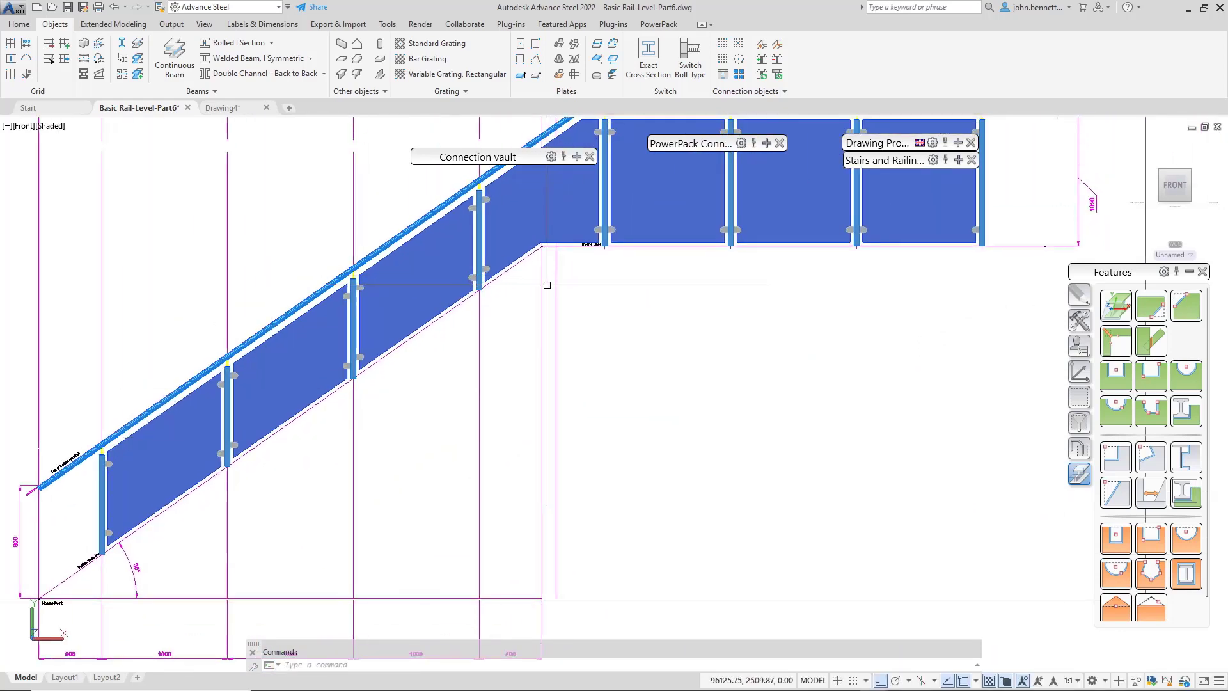
scroll(578, 284, "down", 2)
middle_click_drag(544, 306, 509, 345)
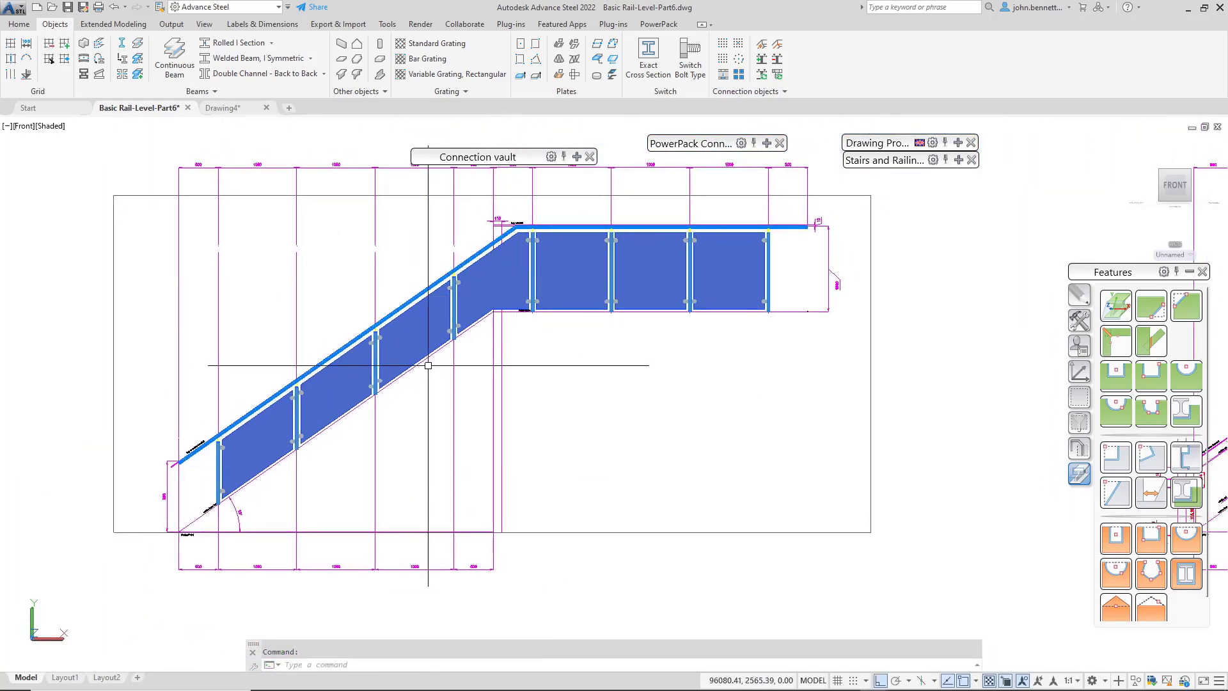
scroll(548, 370, "down", 2)
mouse_move(532, 362)
middle_mouse_down()
mouse_move(357, 386)
mouse_move(119, 452)
middle_mouse_up()
Start a Standard railing by Lines along the incline base line and level line
middle_click_drag(672, 444, 603, 403)
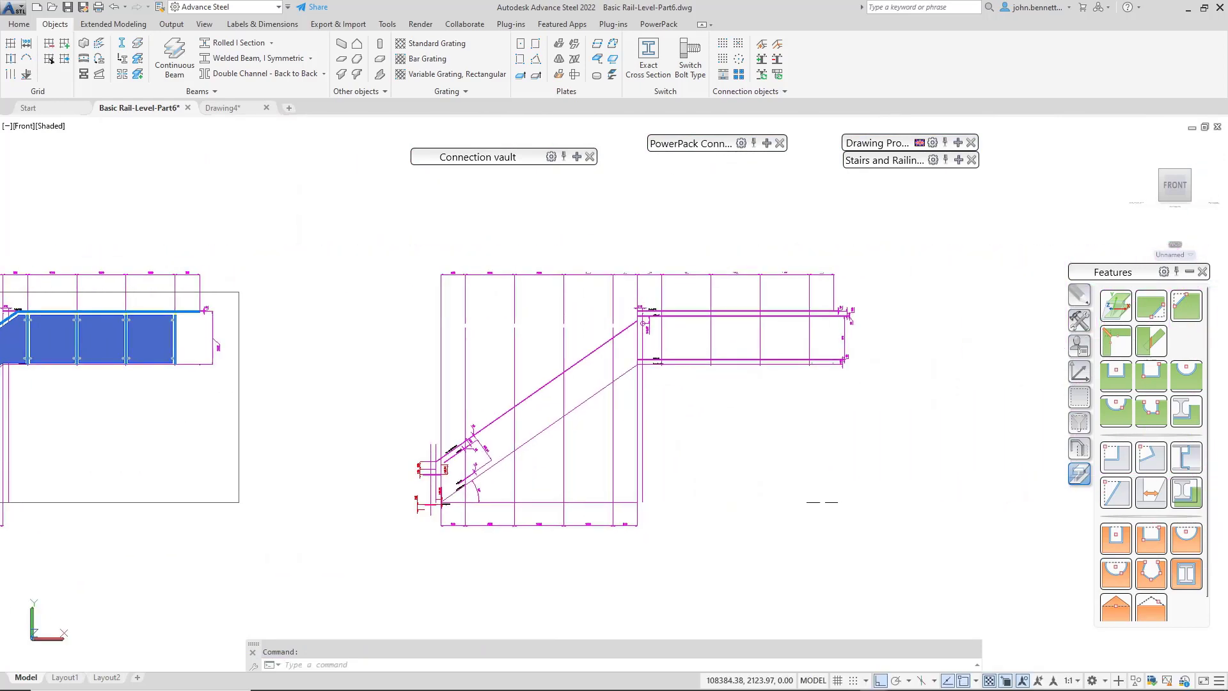
mouse_move(885, 159)
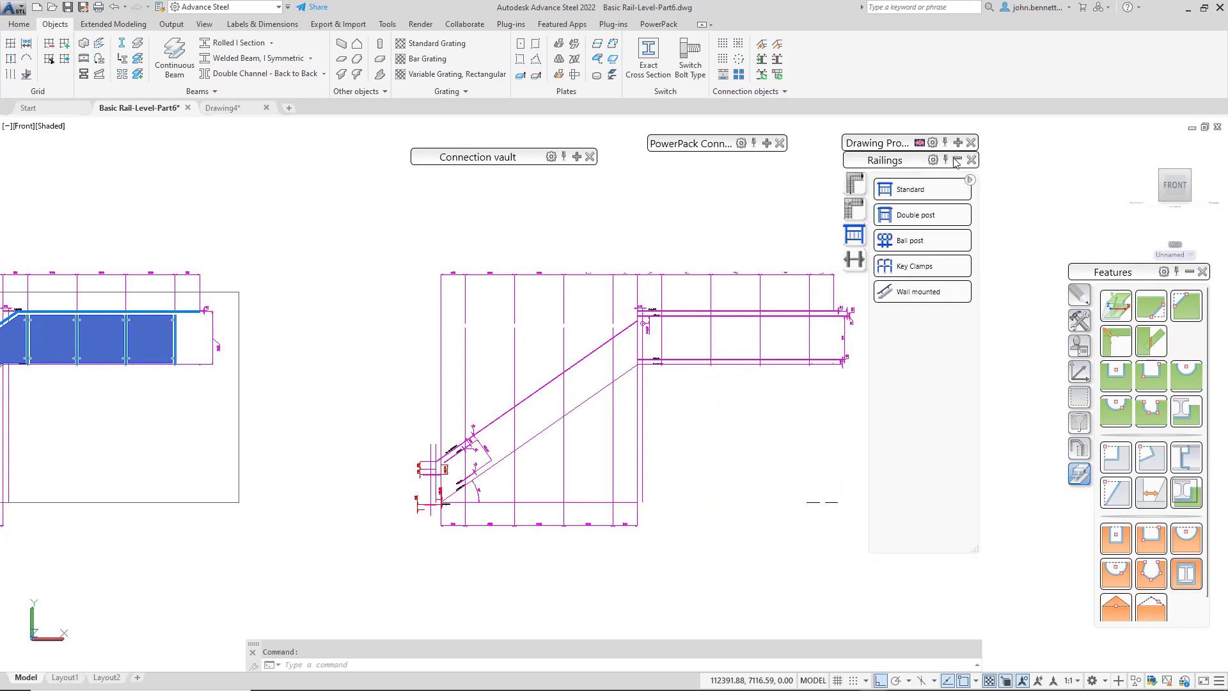
left_click(889, 191)
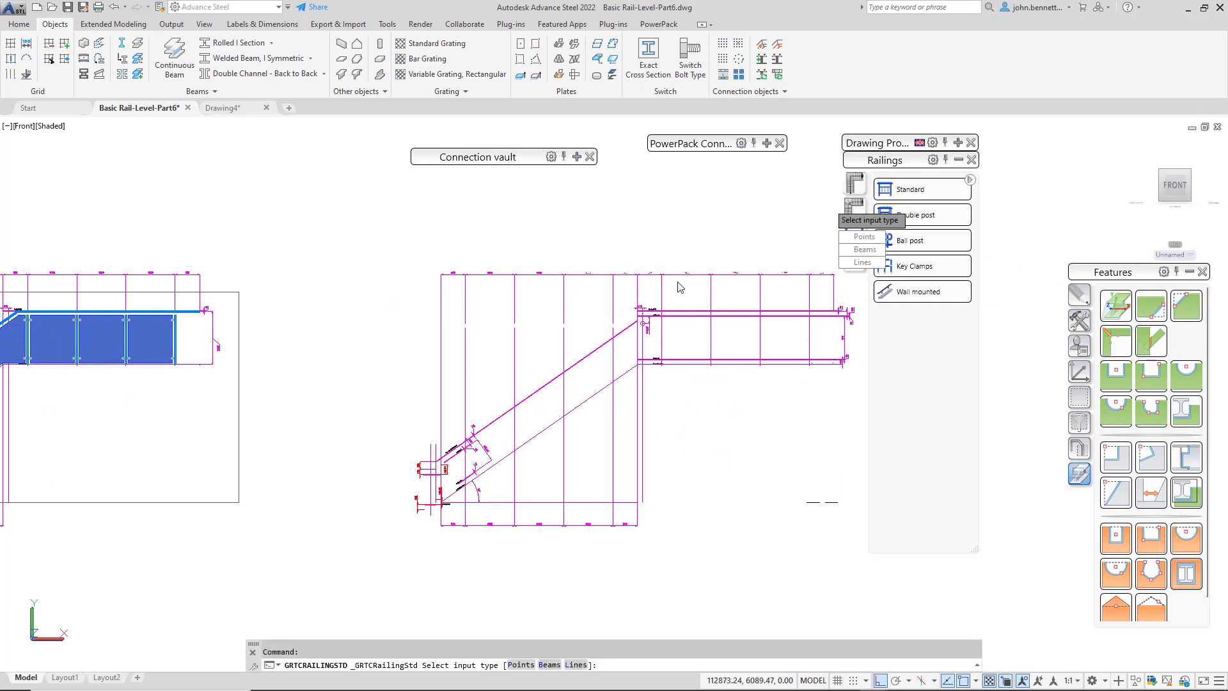
left_click(862, 262)
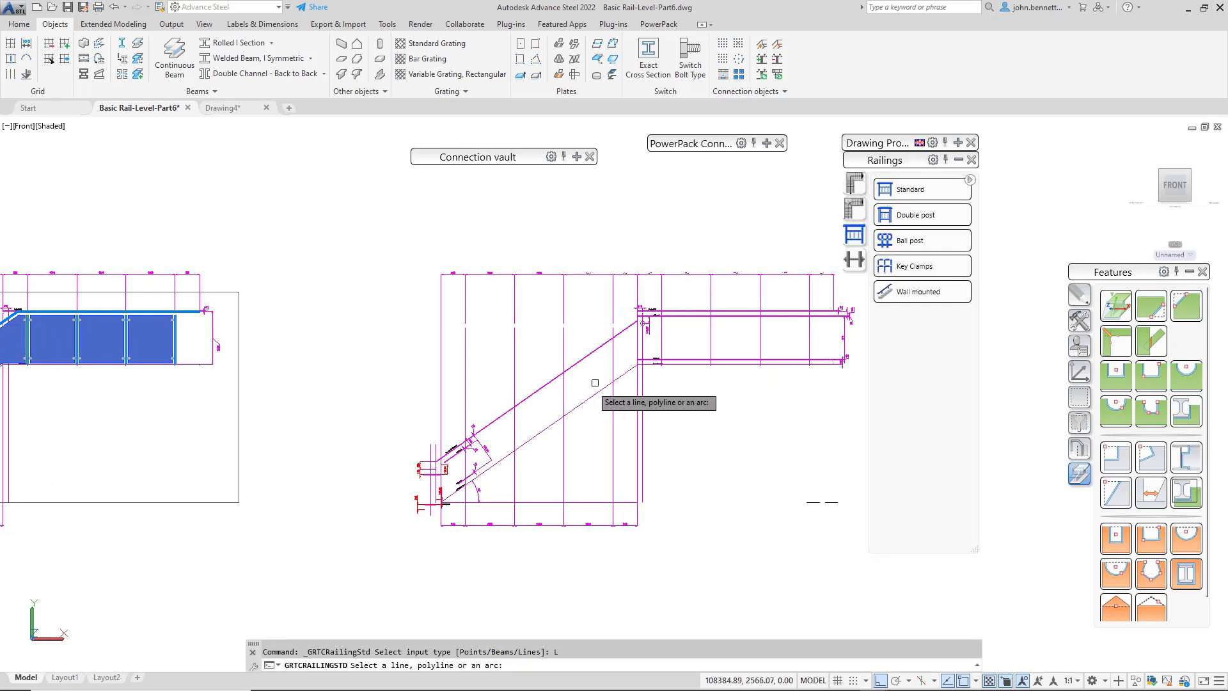
scroll(584, 398, "up", 3)
left_click(596, 412)
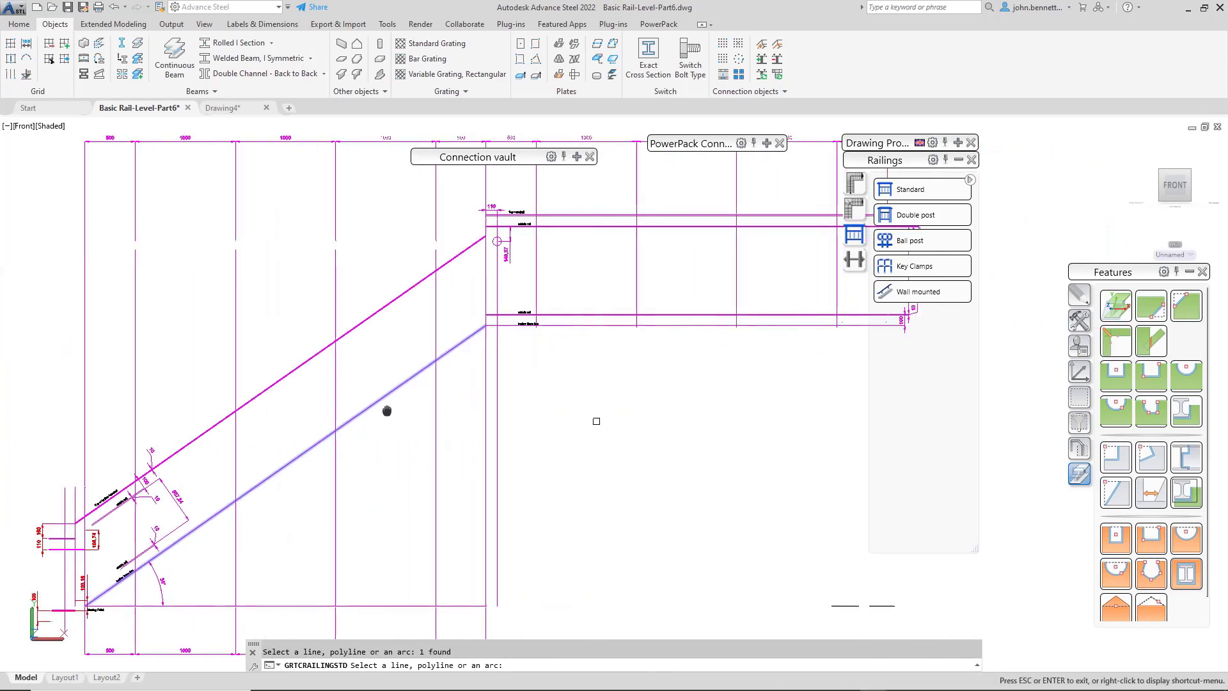
left_click(515, 324)
key("Return")
middle_click_drag(329, 412, 511, 352)
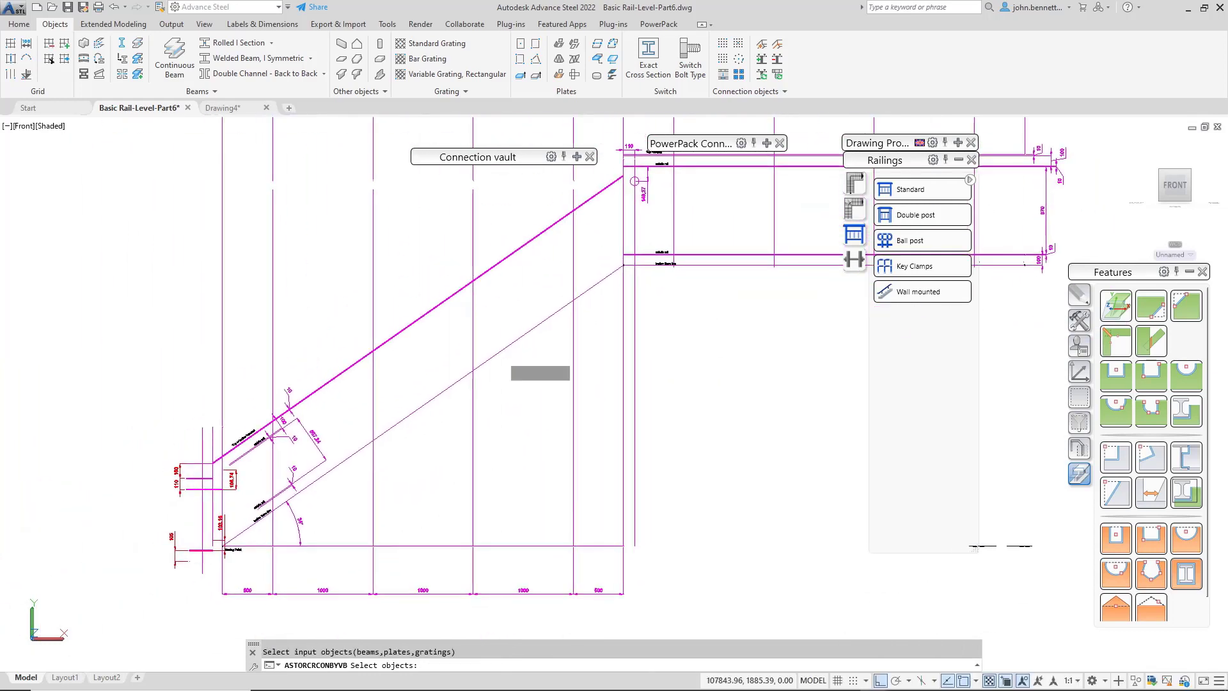
key("Return")
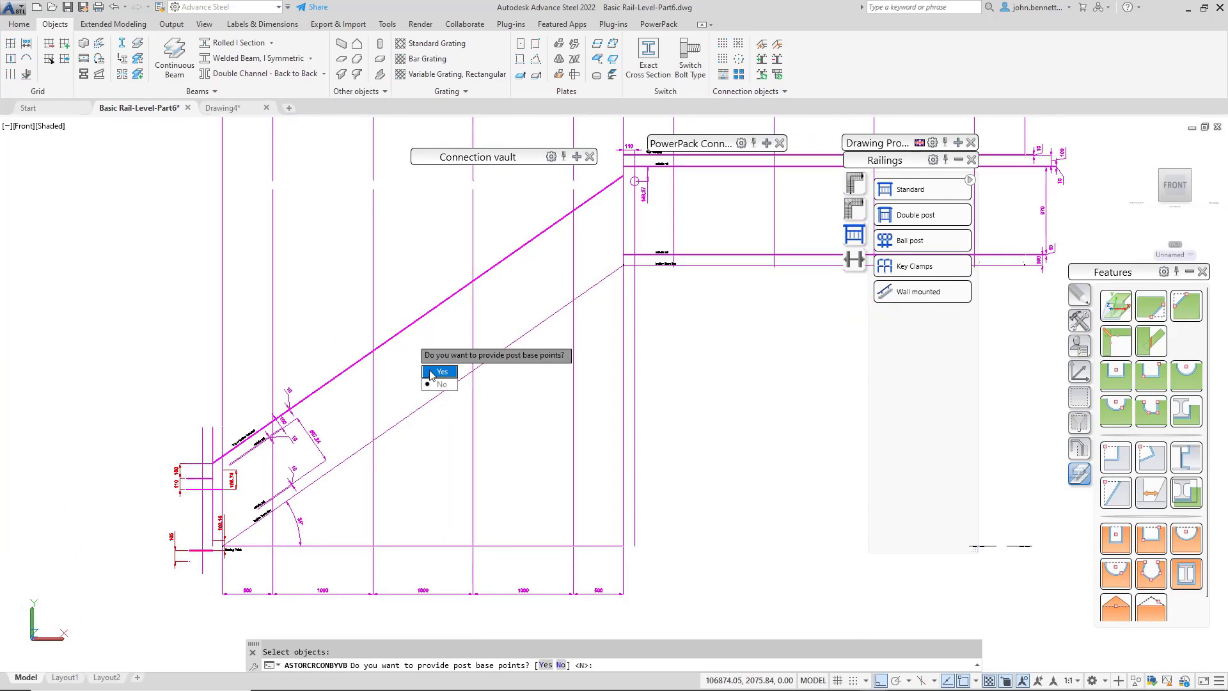
Decline post base points and choose to specify a nosing point
left_click(441, 383)
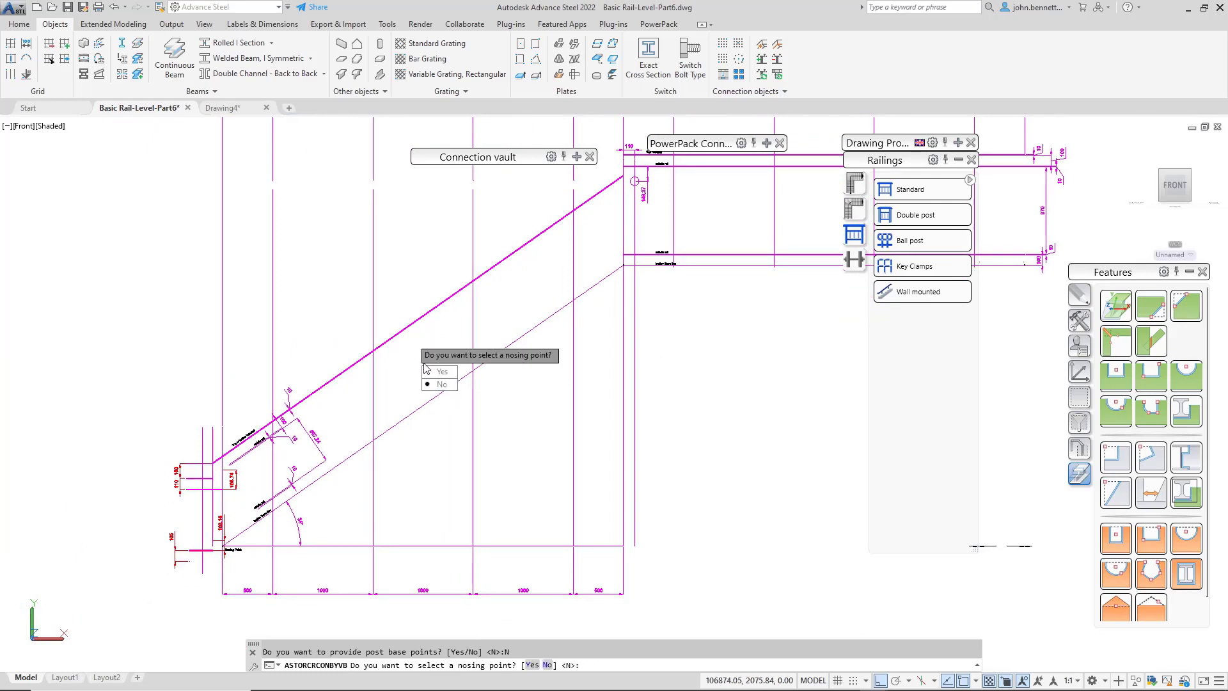
left_click(428, 371)
scroll(228, 549, "up", 3)
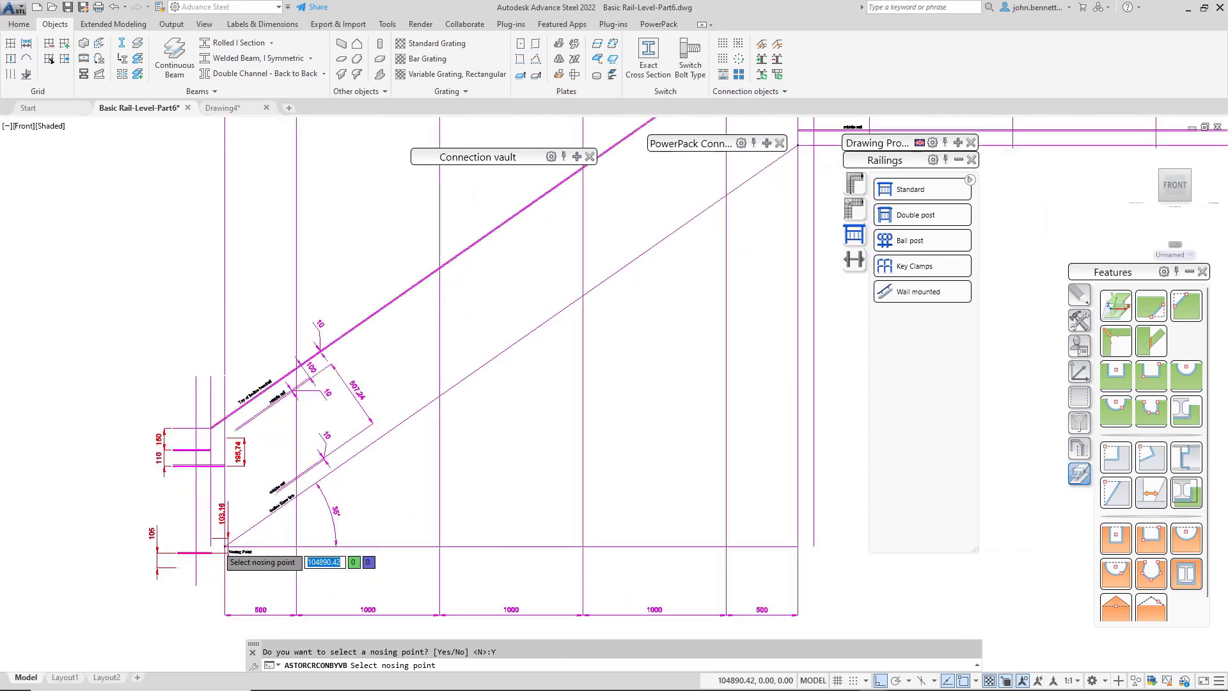
scroll(228, 549, "up", 3)
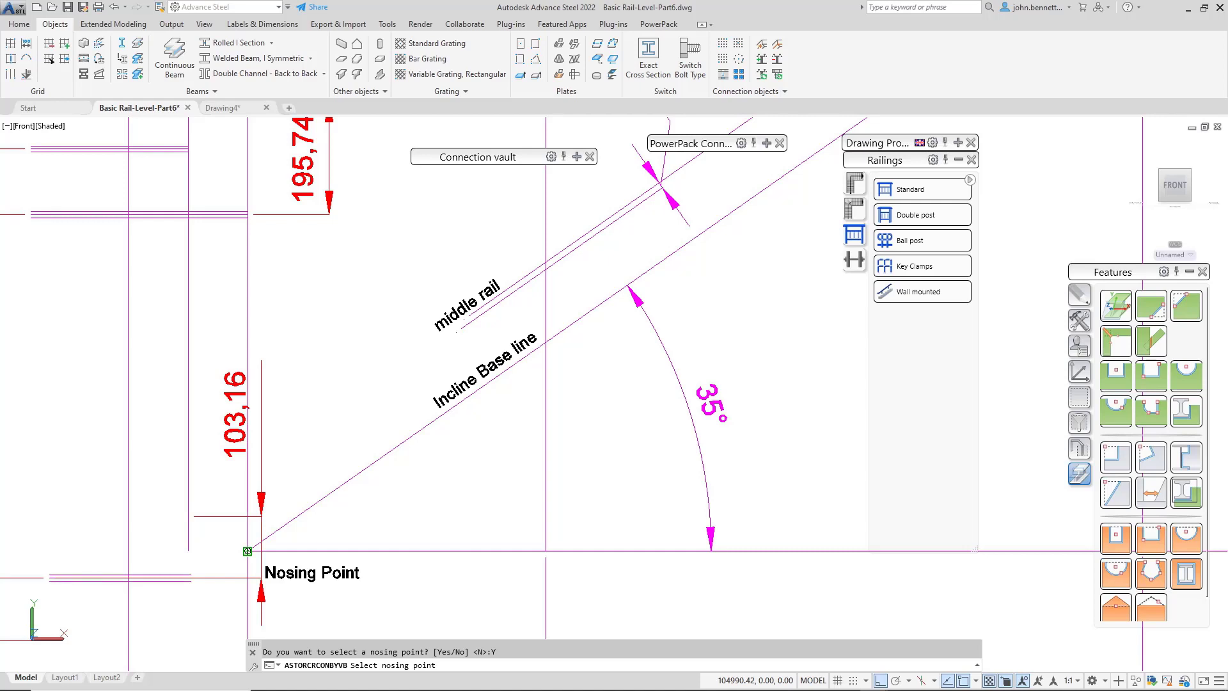
Place the railing from the nosing point and arrange the view and railing dialog
left_click(248, 551)
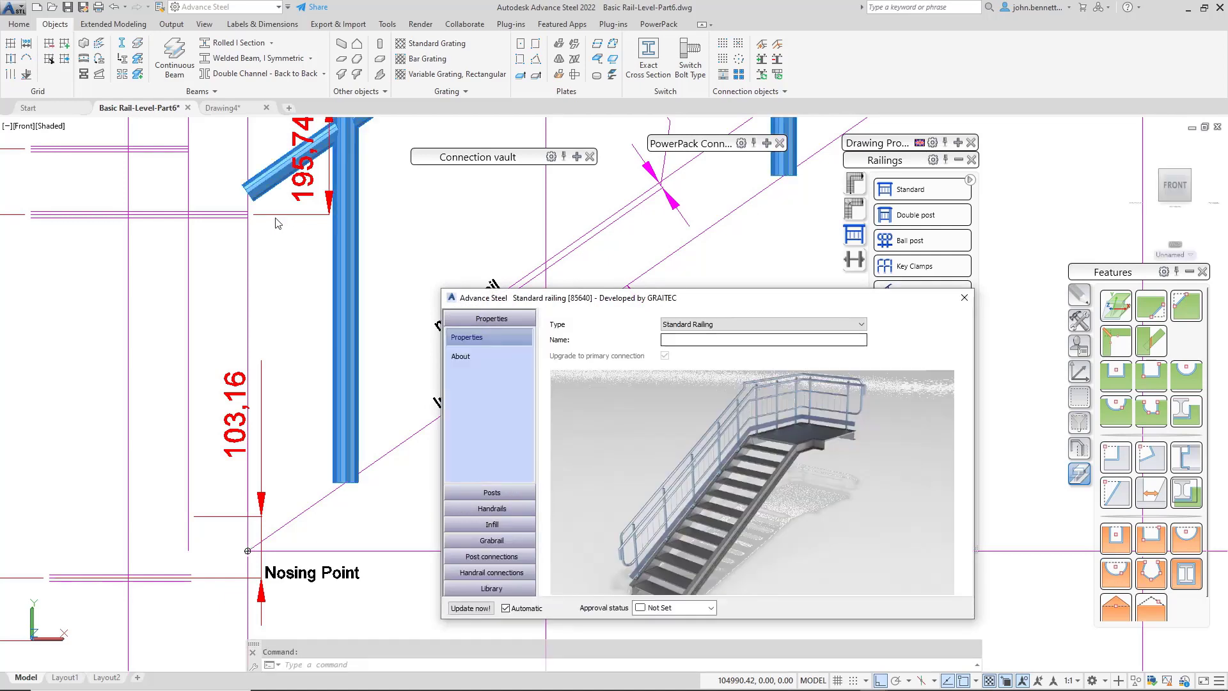
scroll(112, 485, "down", 8)
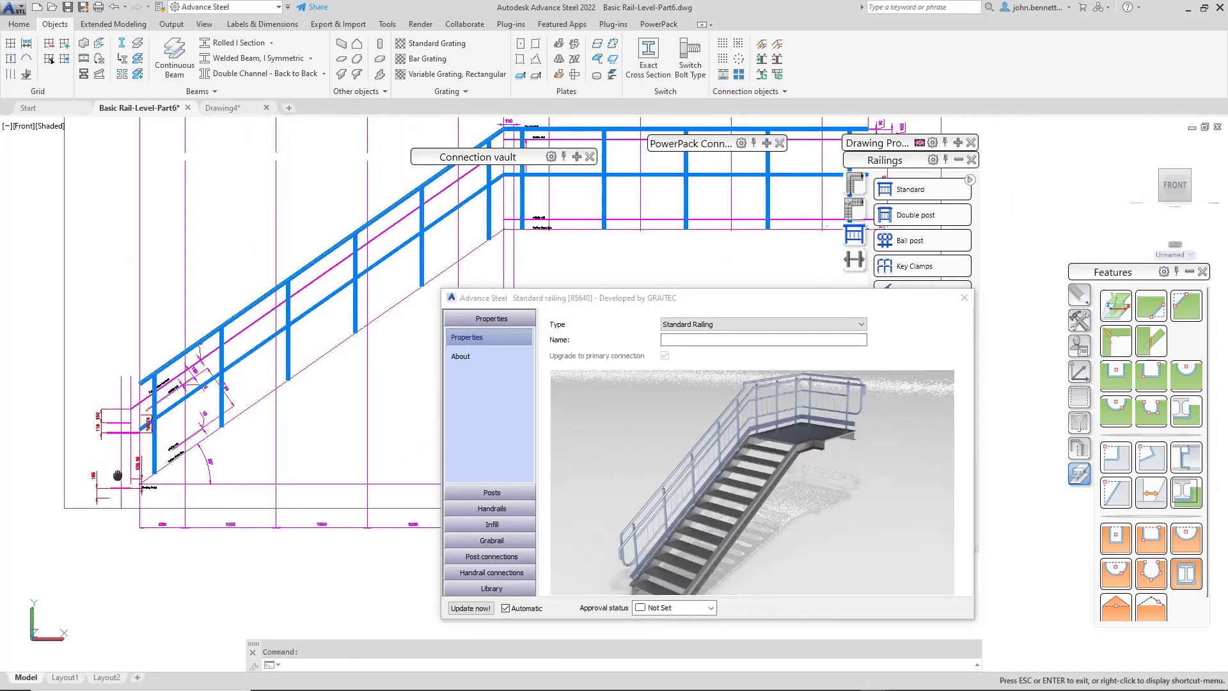
middle_click_drag(113, 485, 105, 496)
left_click(958, 160)
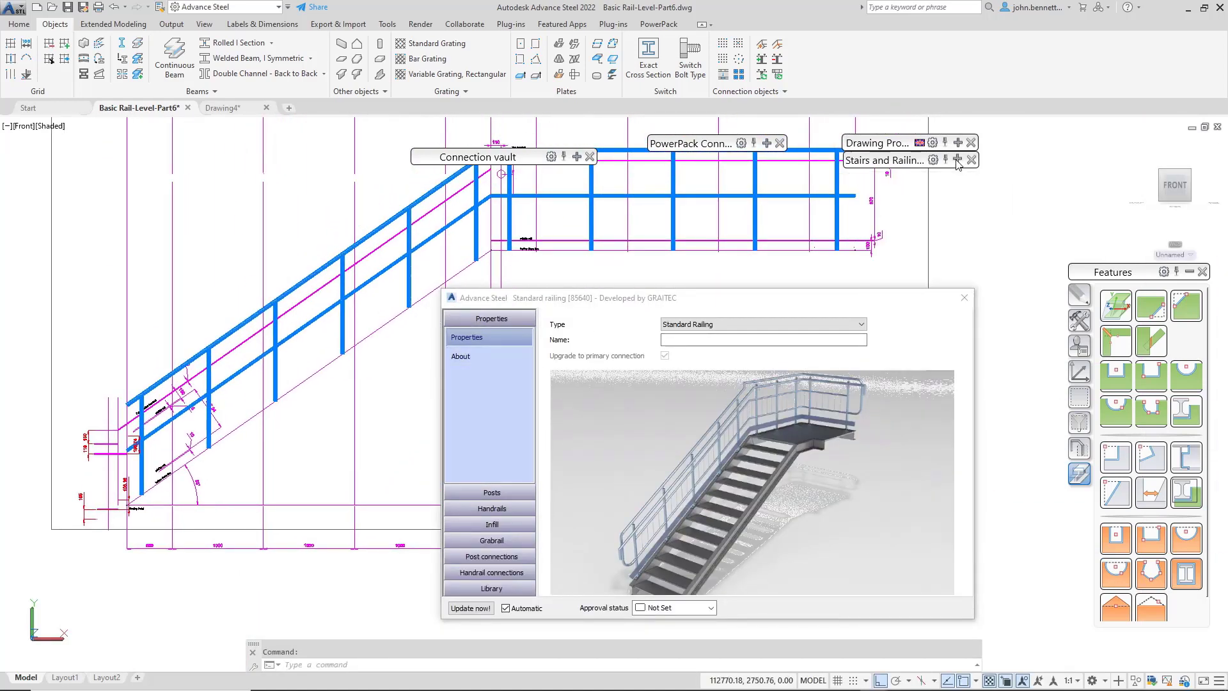
middle_click_drag(627, 262, 576, 279)
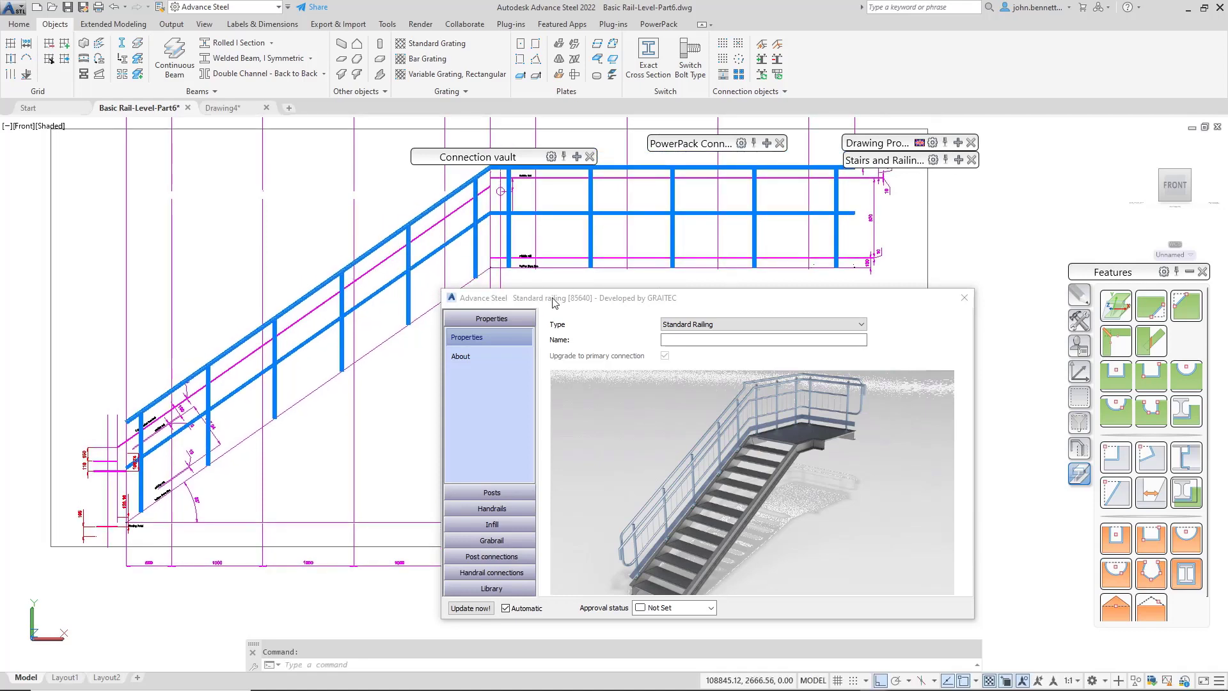
left_click_drag(554, 302, 619, 290)
Set the post profile to UK cold-formed square hollow section SHSc40x40x4
left_click(554, 480)
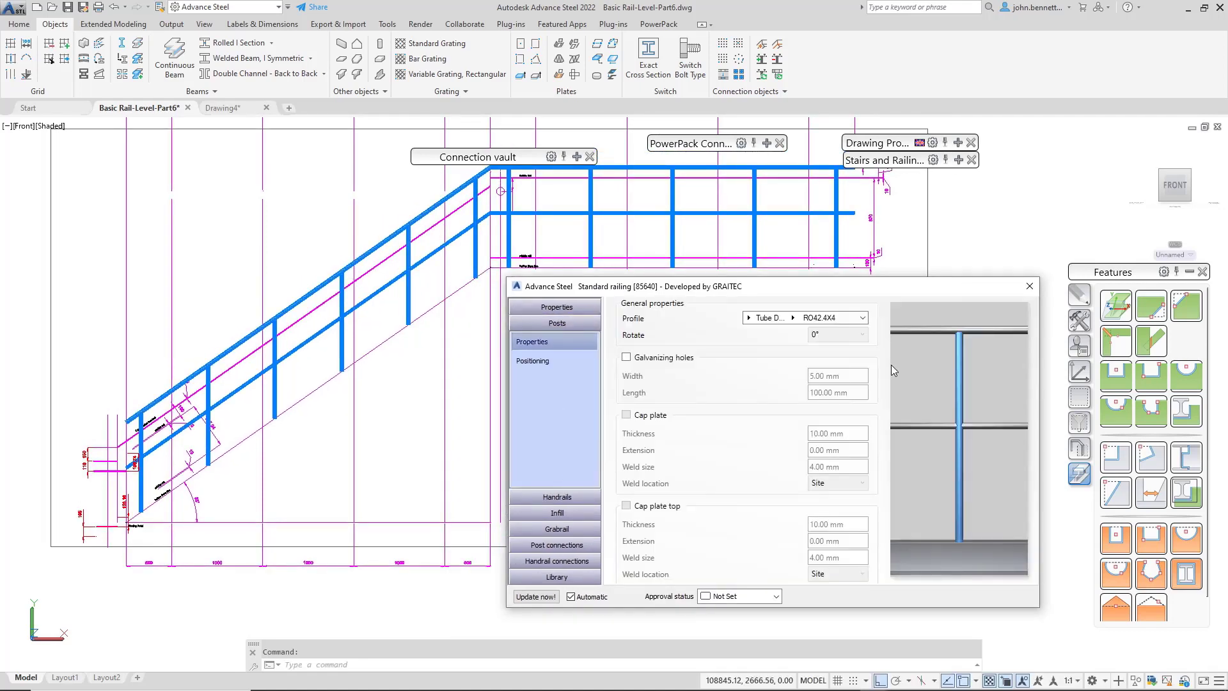
left_click(750, 318)
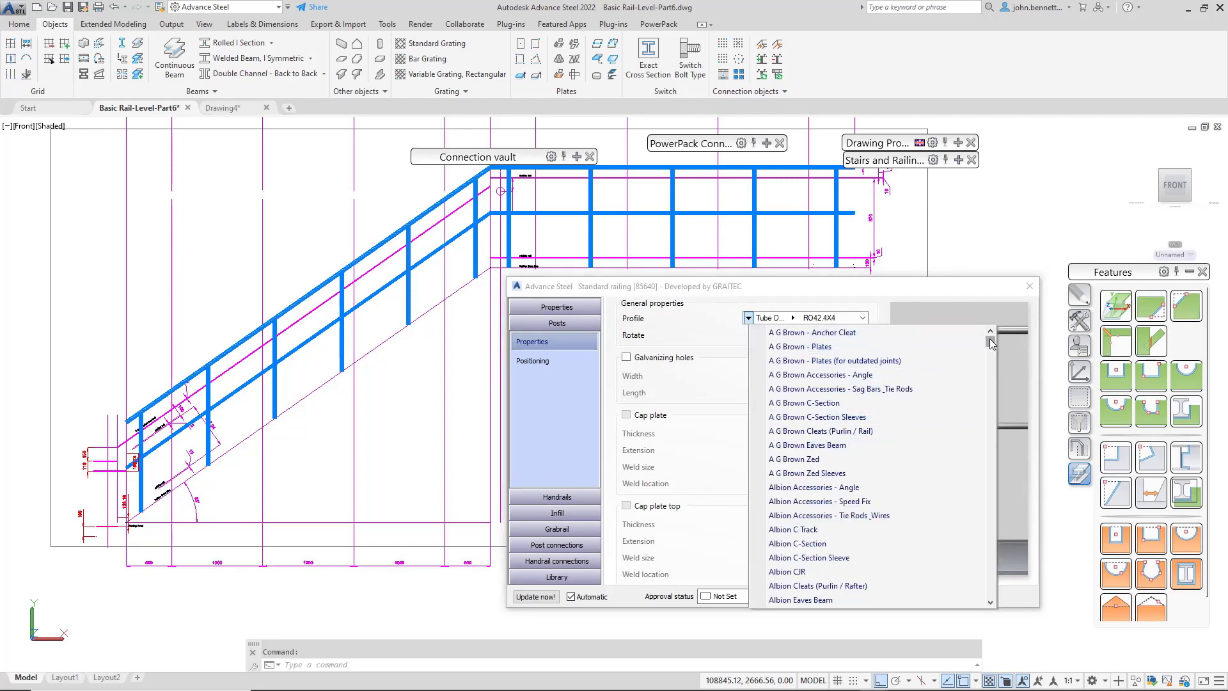
left_click_drag(990, 343, 996, 551)
left_click(877, 531)
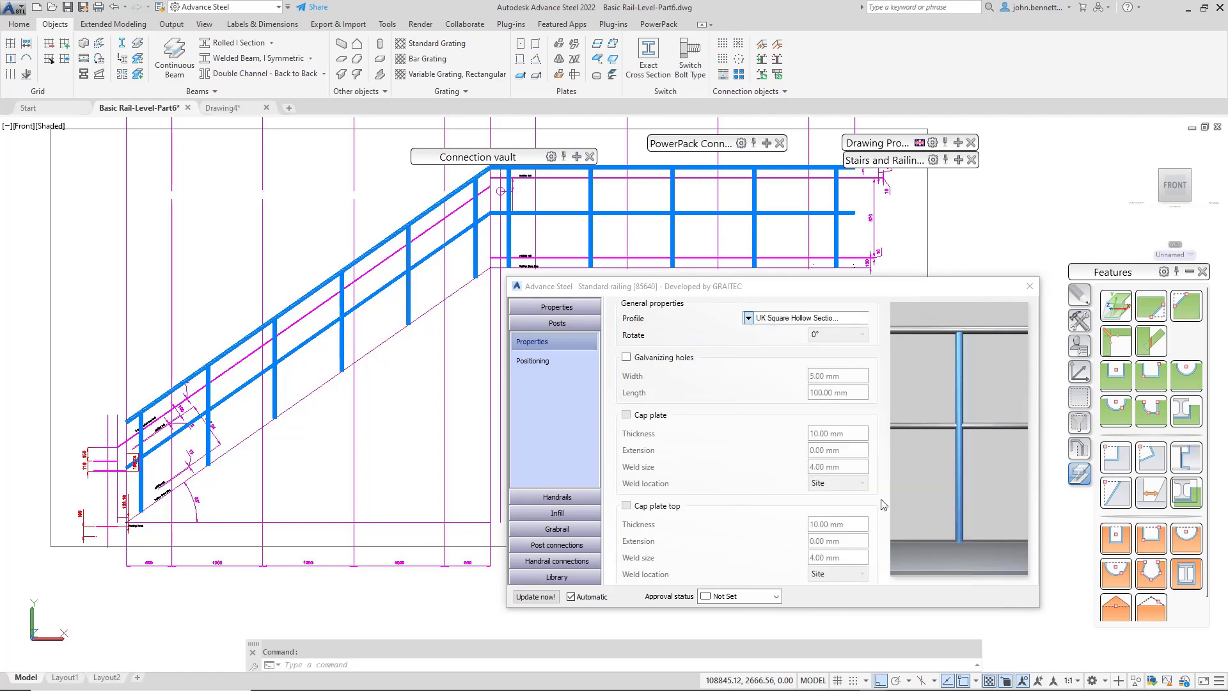
left_click(782, 318)
left_click(781, 318)
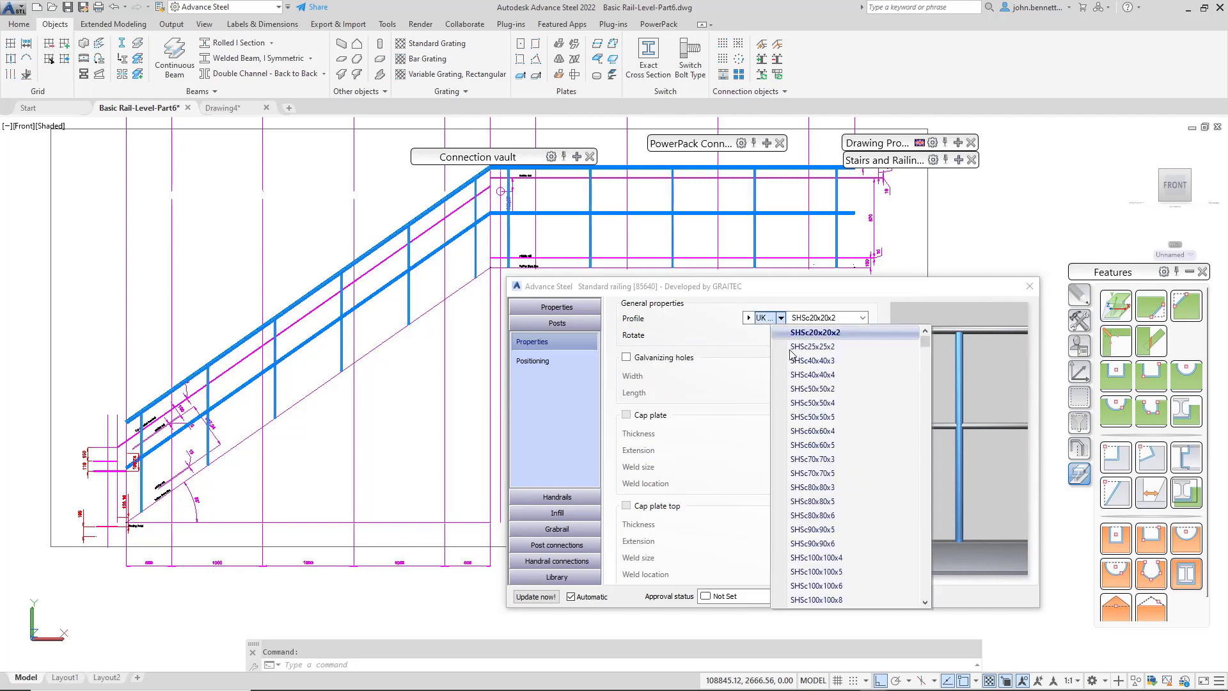
left_click(812, 376)
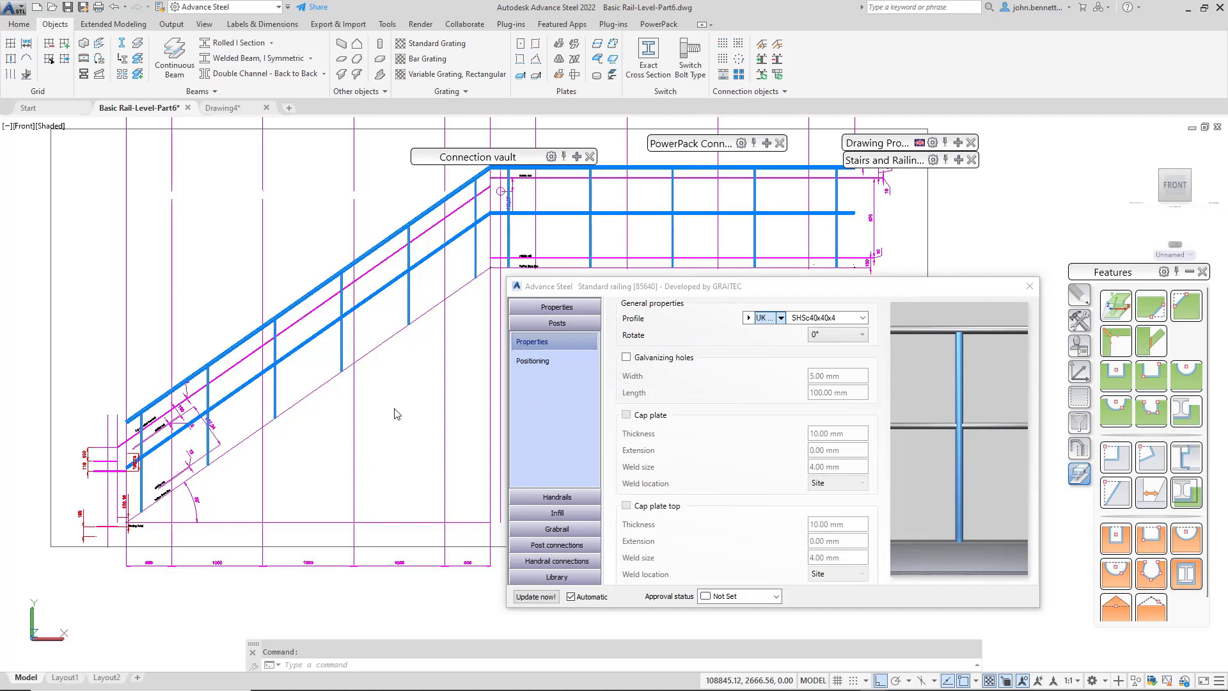
Set post distance definition to Projected (Horizontal) with 500 mm start and end offsets
left_click(529, 363)
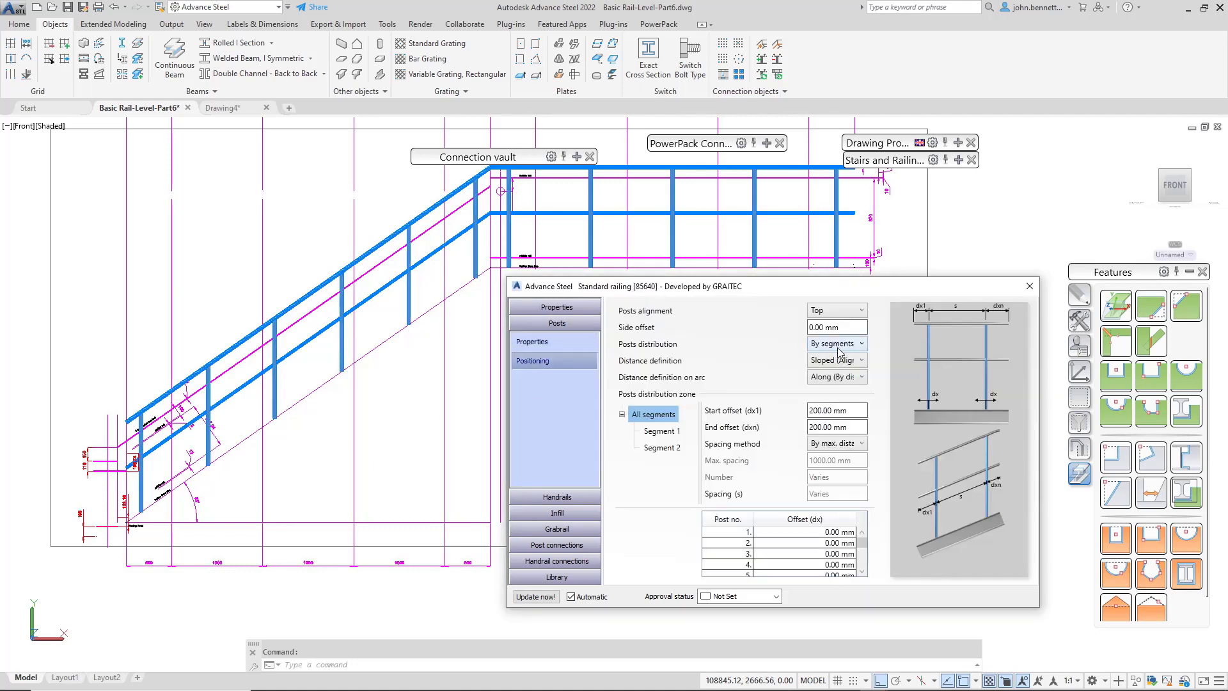
left_click(835, 361)
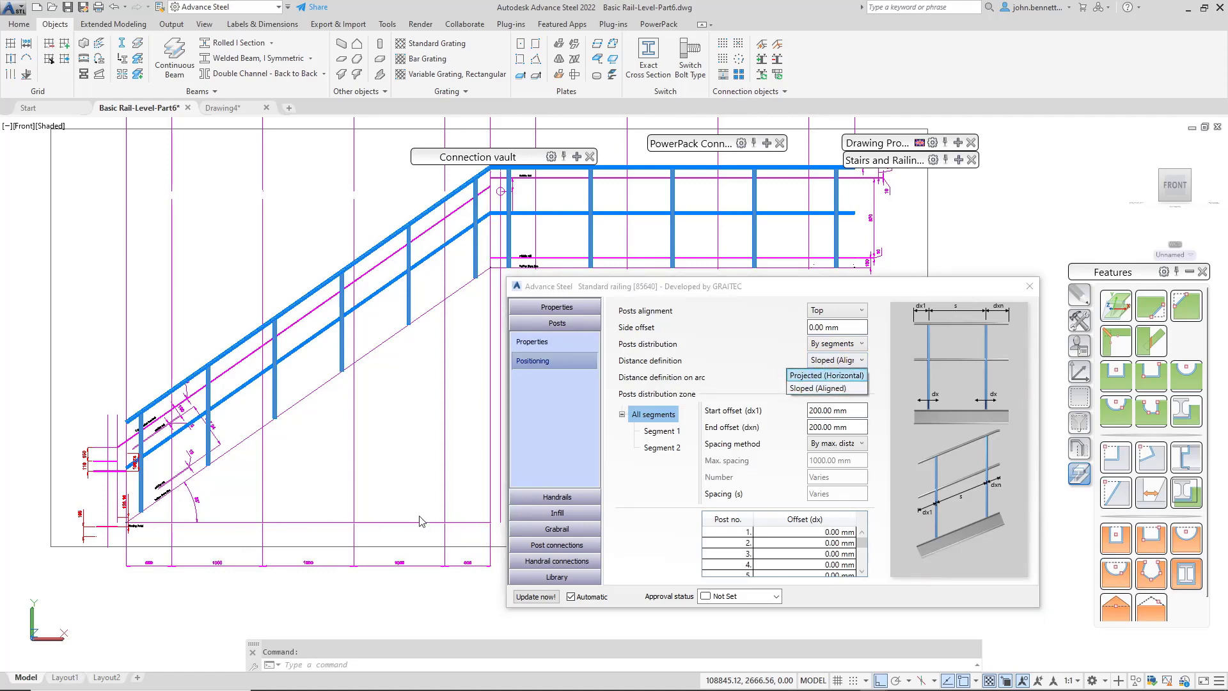
left_click(716, 451)
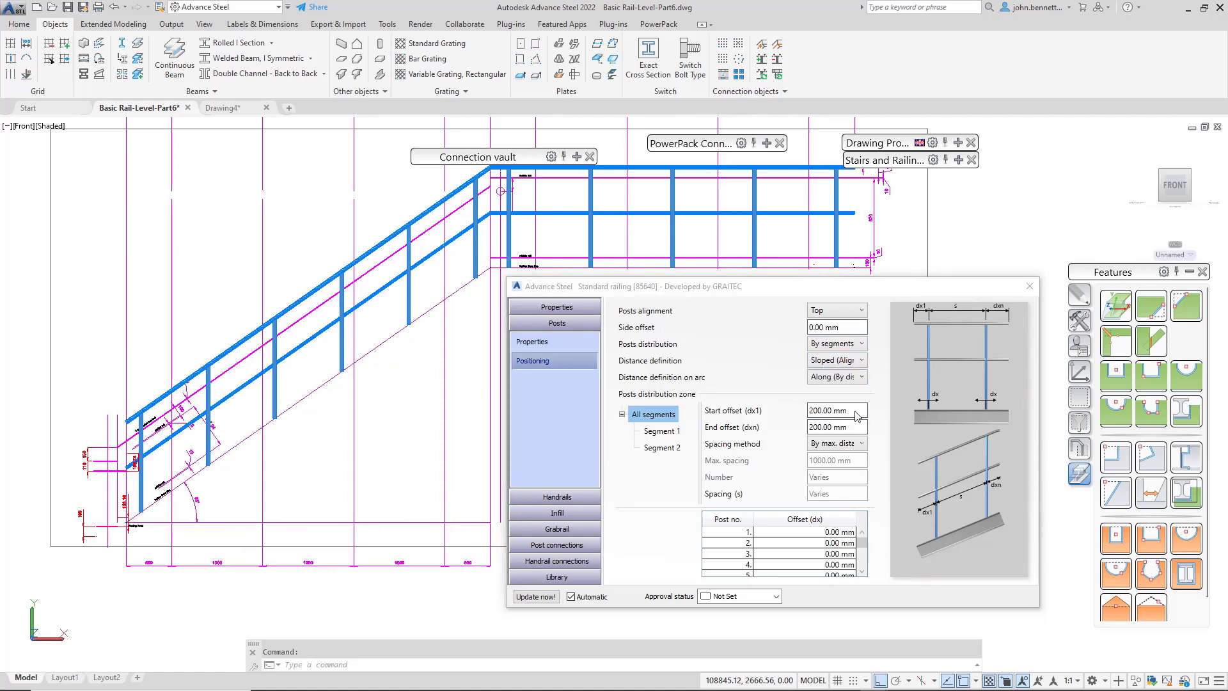
left_click_drag(849, 410, 706, 416)
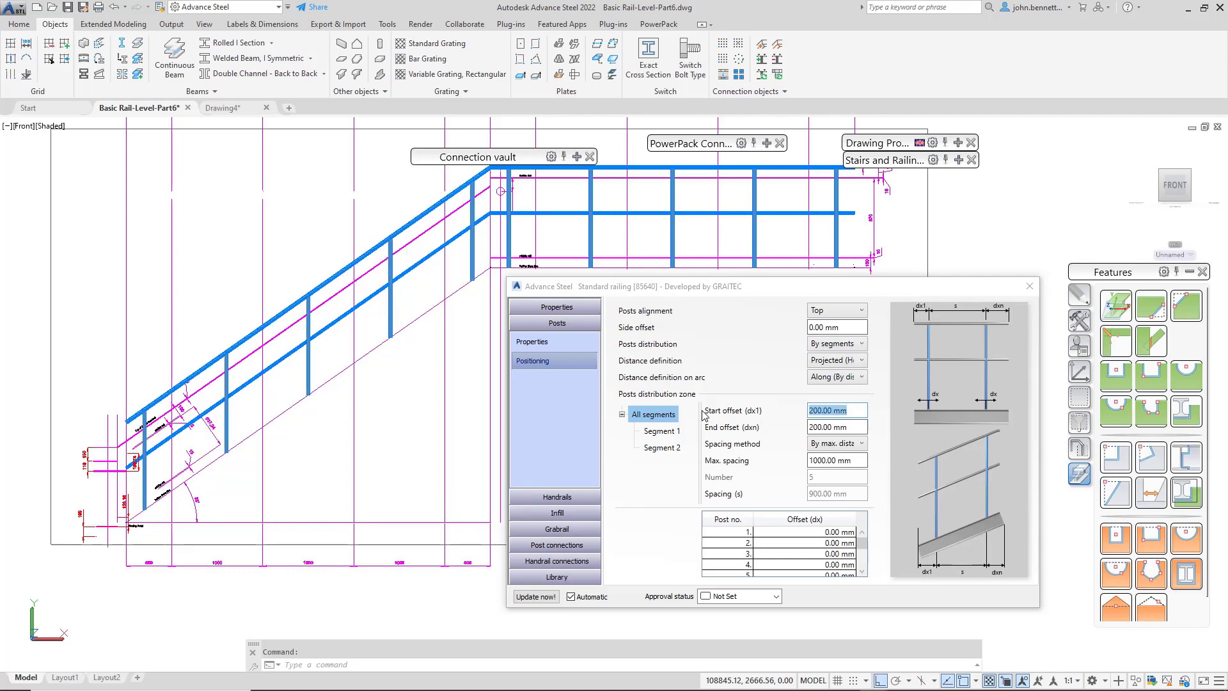
type("500")
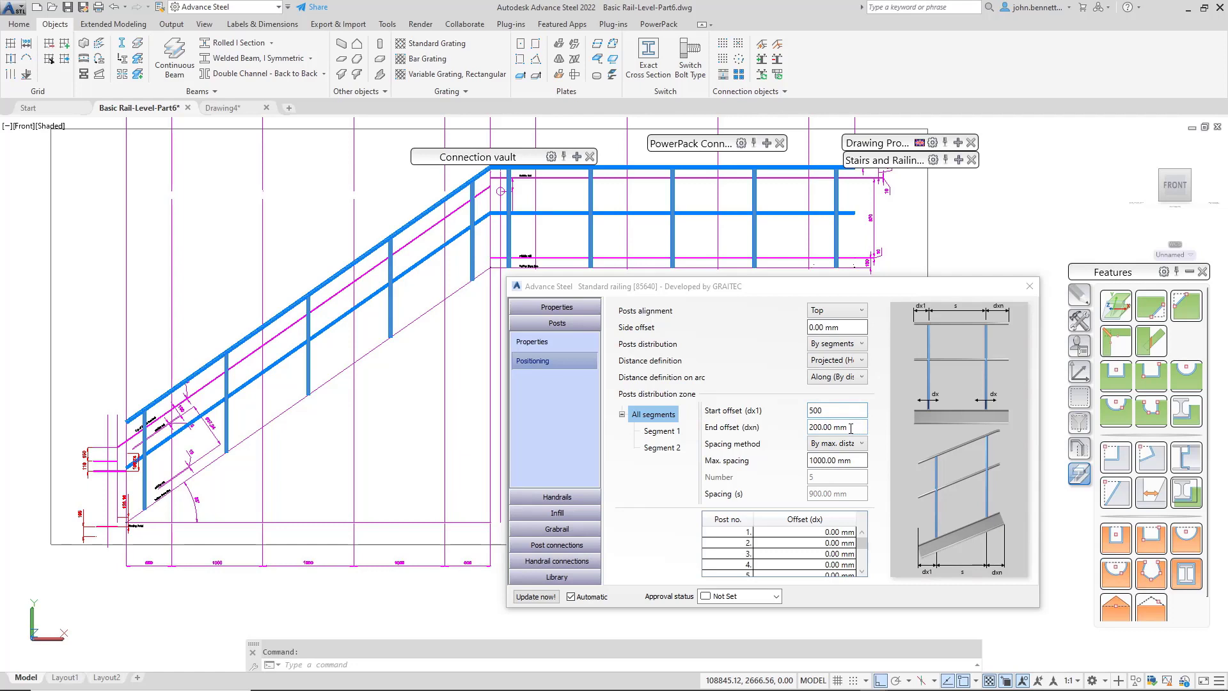
key("Tab")
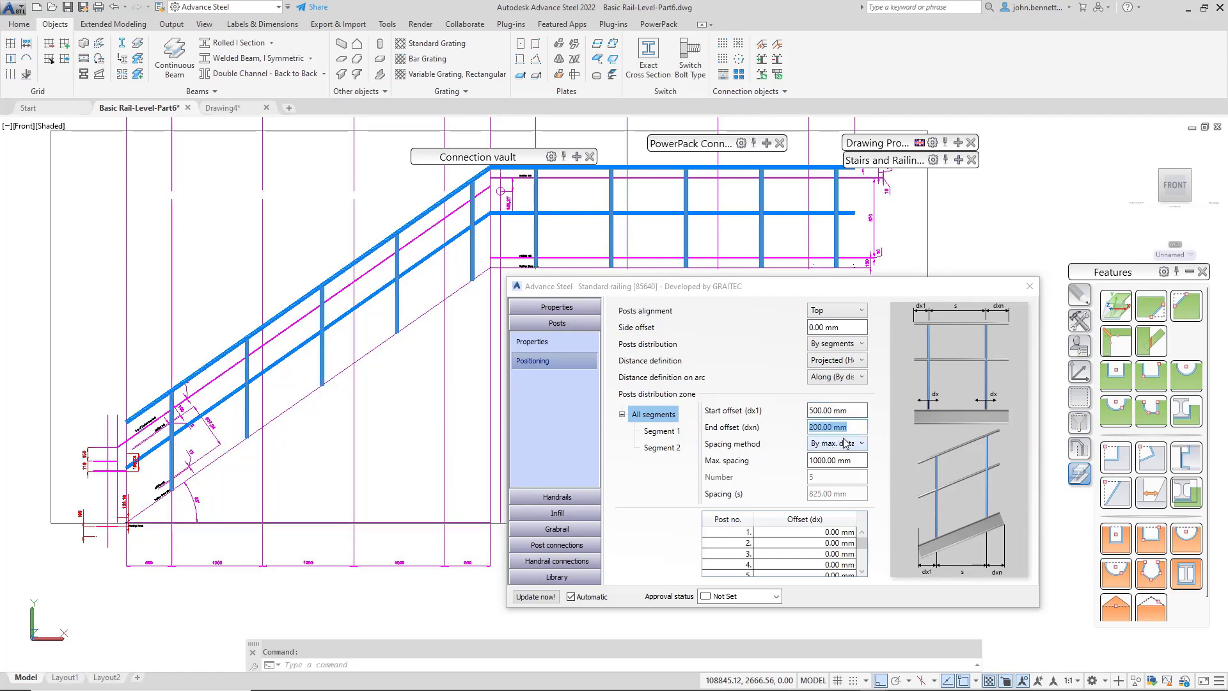
type("500")
key("Tab")
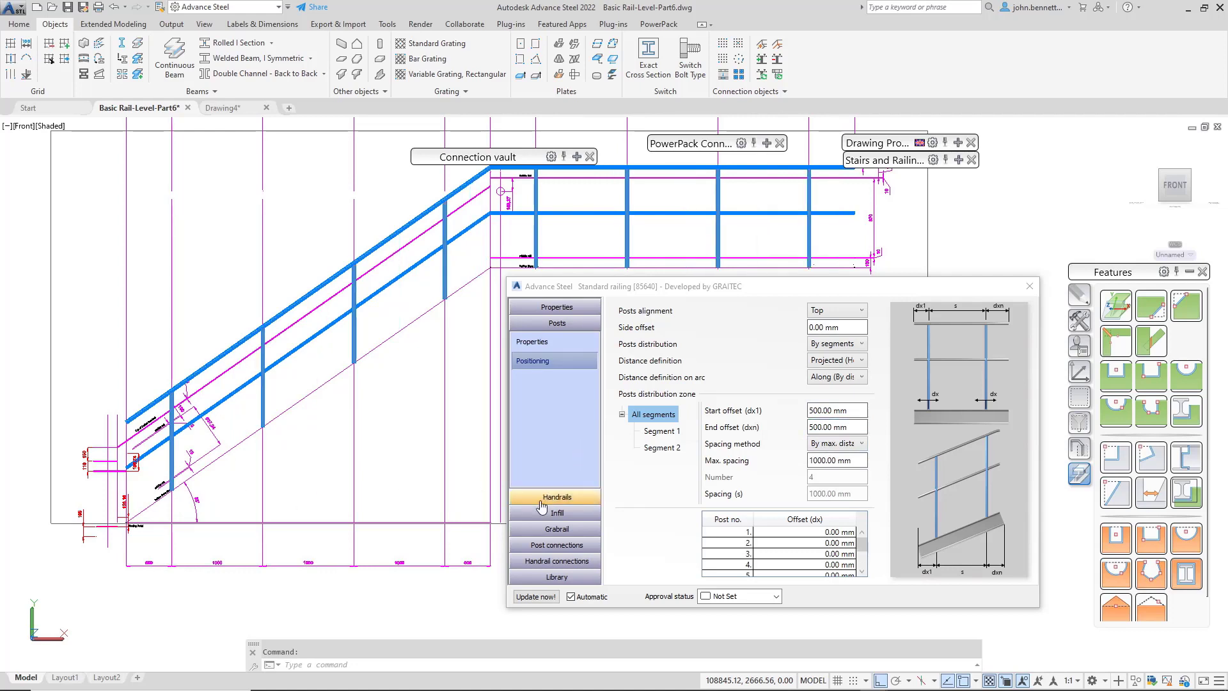
Give the top handrail a custom 900 mm rail height on sloped runs
left_click(541, 501)
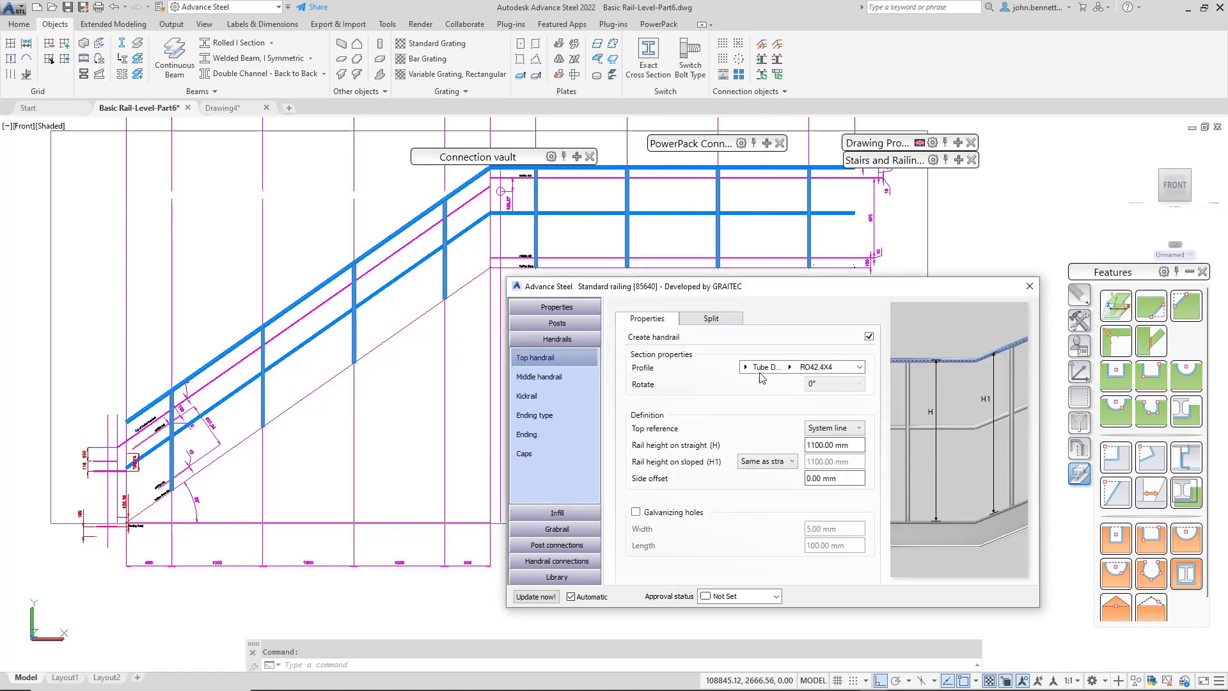
left_click(764, 462)
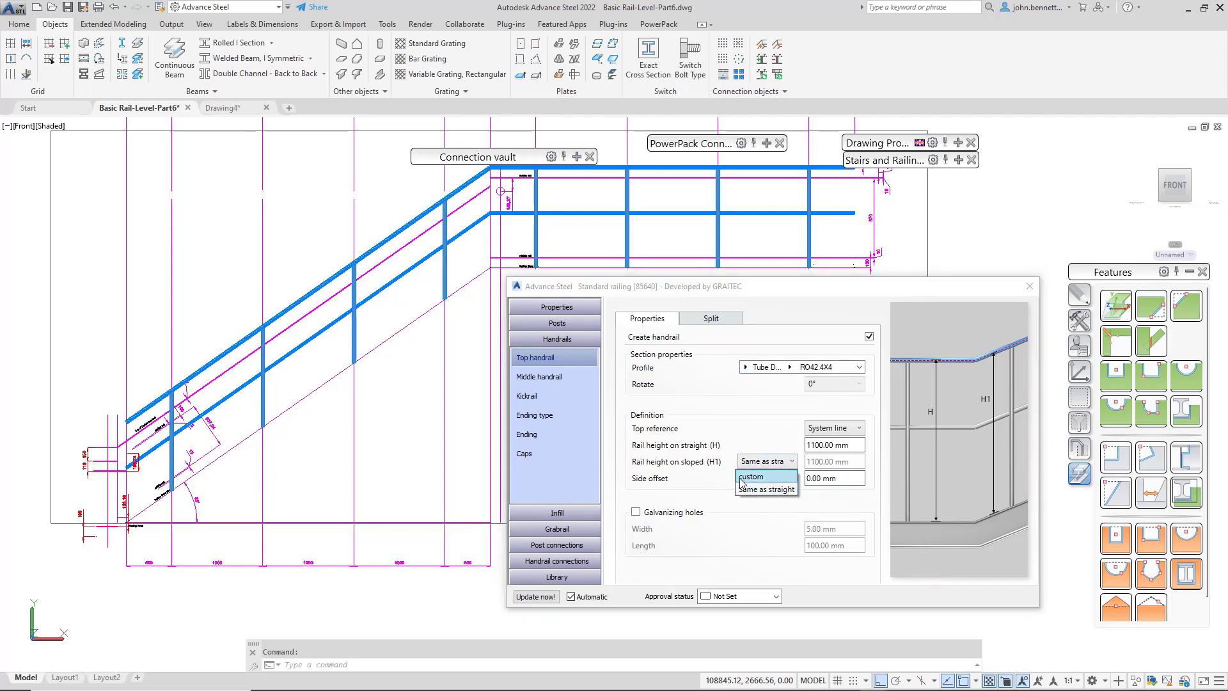
left_click(692, 475)
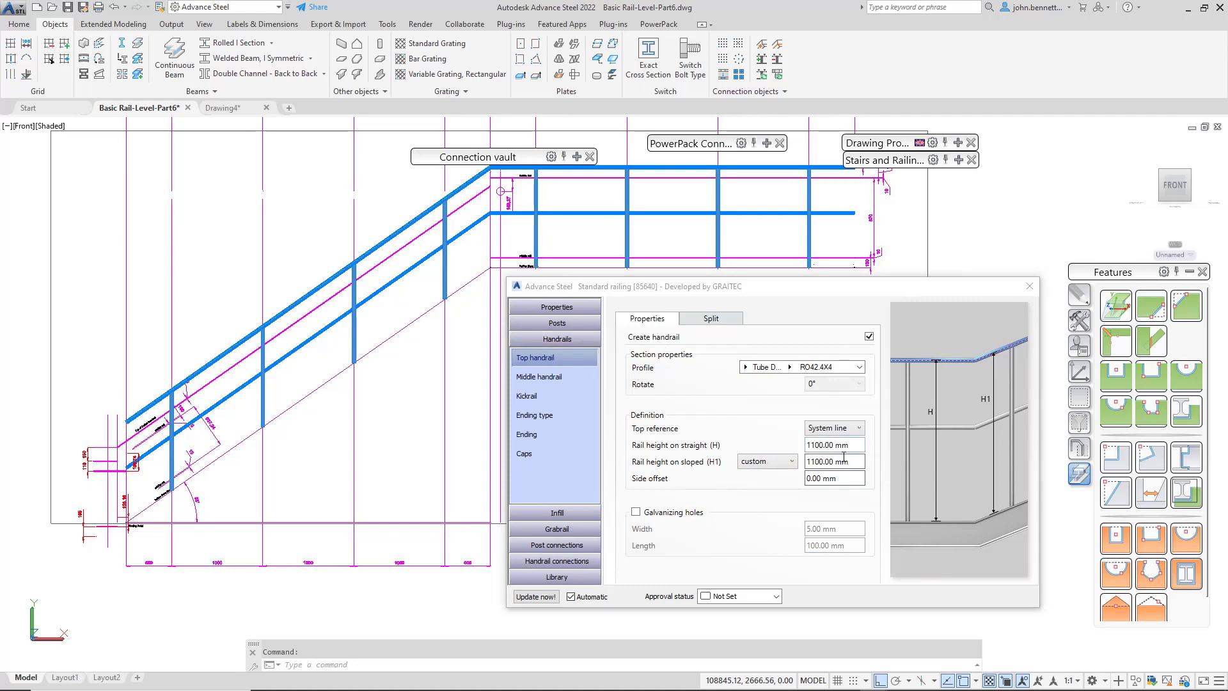
left_click_drag(857, 462, 744, 458)
type("900")
key("Tab")
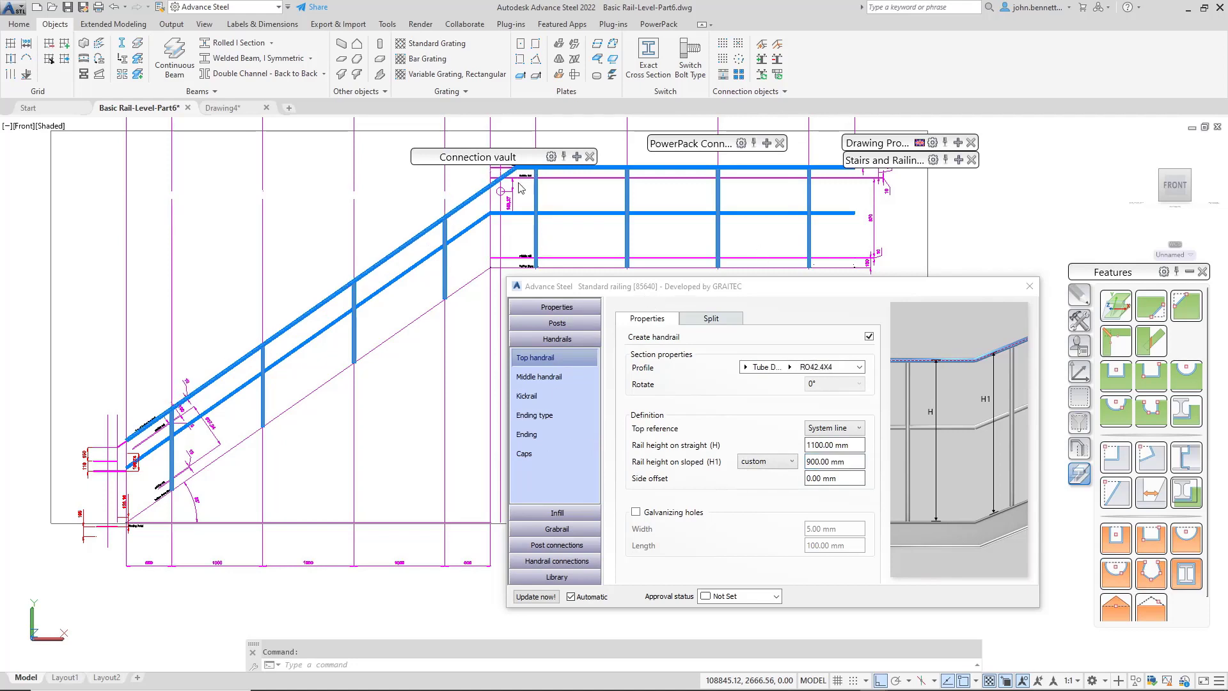
Set the top handrail's height reference to Outer edge
left_click(831, 428)
scroll(137, 426, "up", 6)
scroll(841, 238, "down", 3)
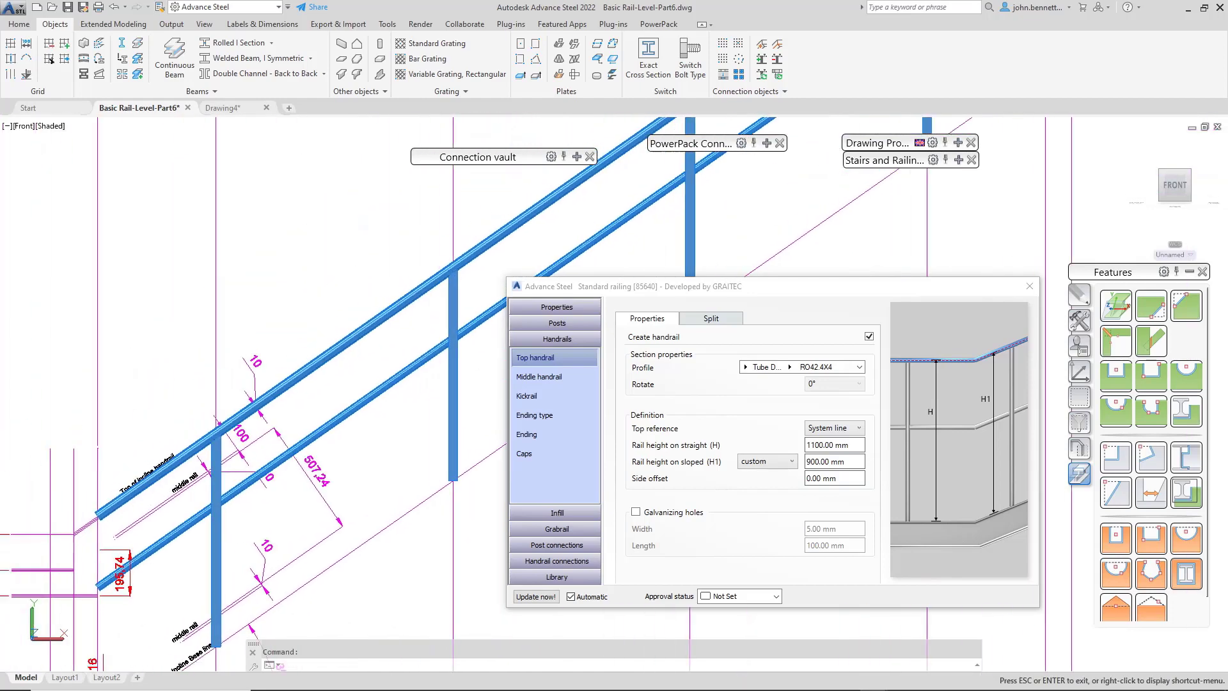
left_click(835, 428)
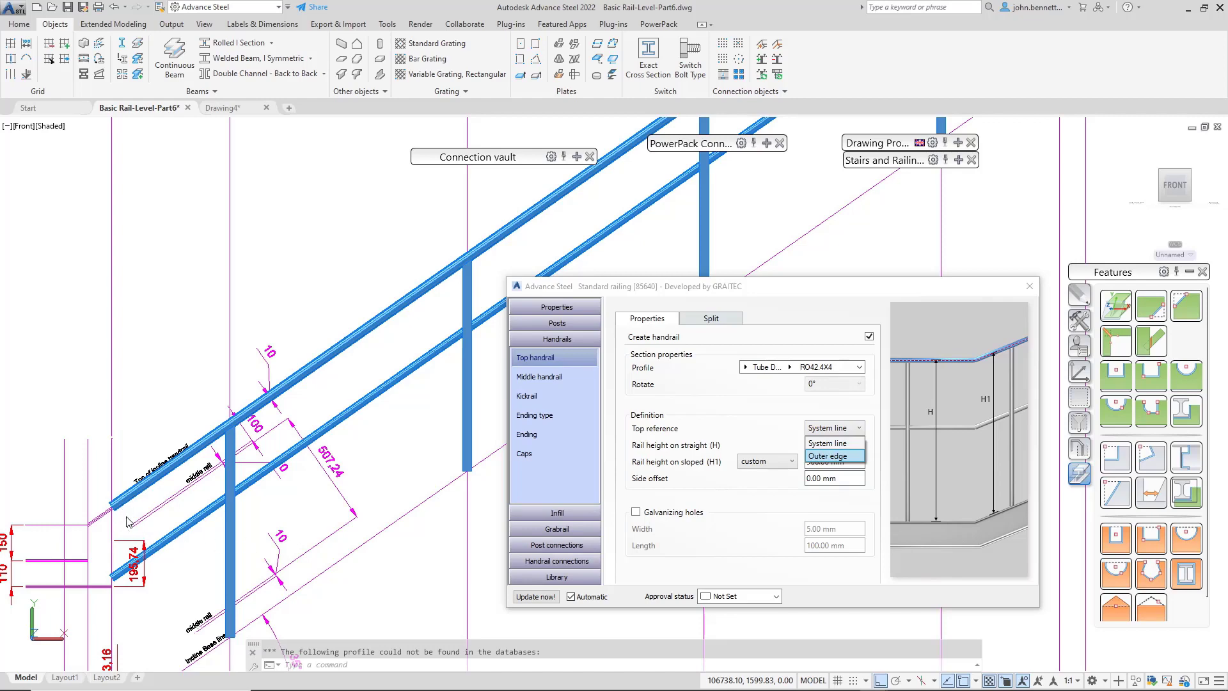
key("Return")
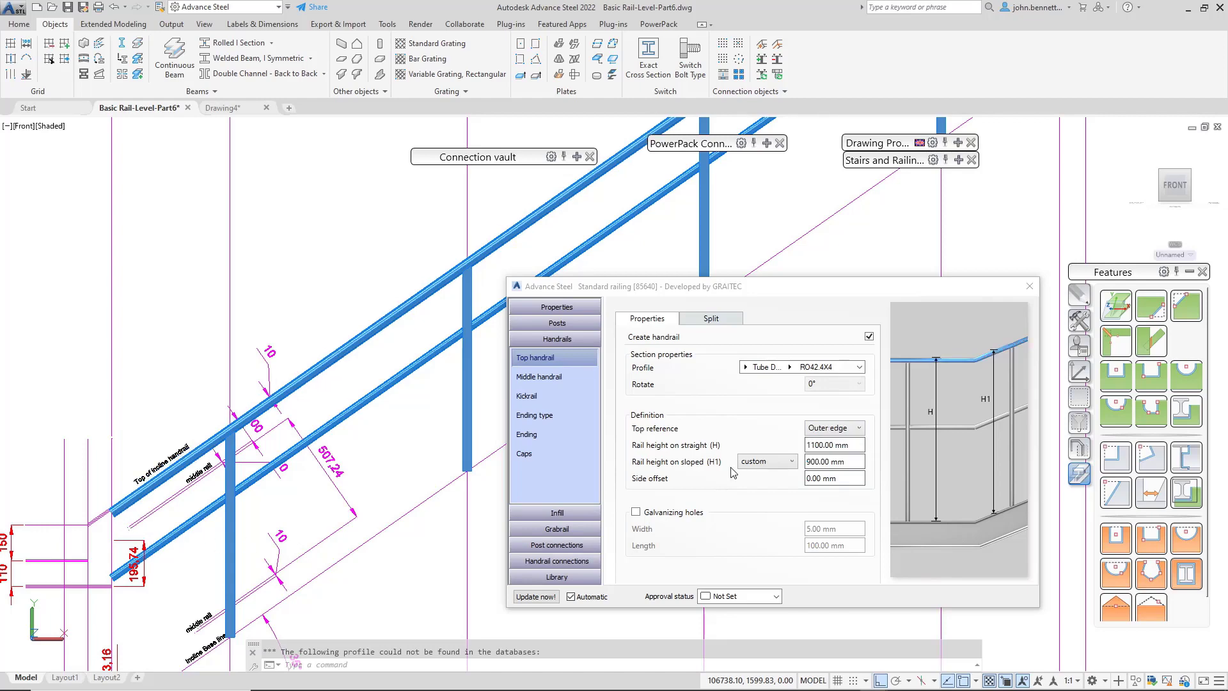
scroll(427, 454, "down", 5)
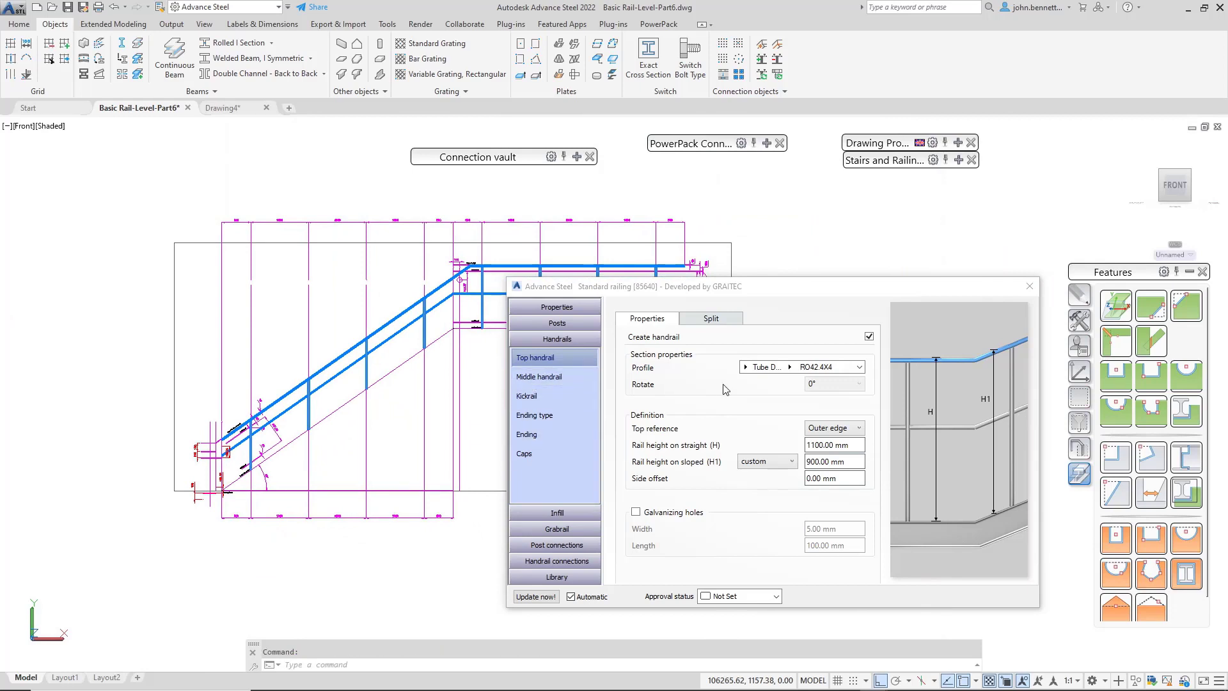
Set the number of middle handrails to 0
left_click(542, 379)
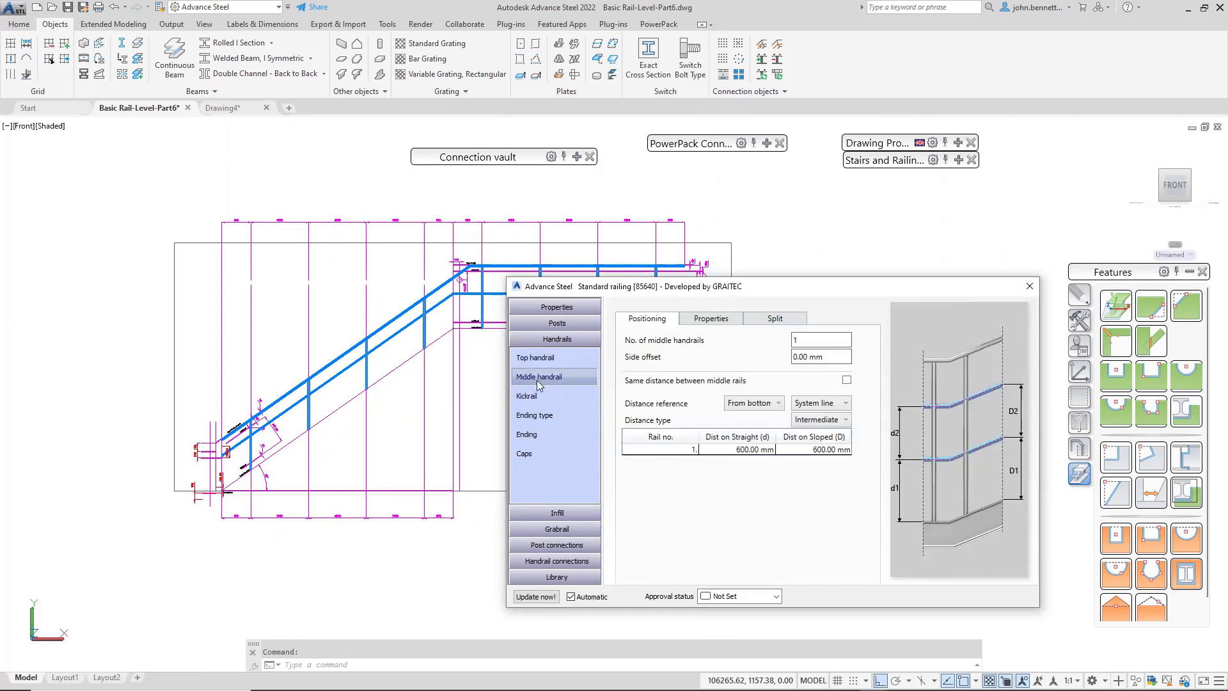
double_click(816, 341)
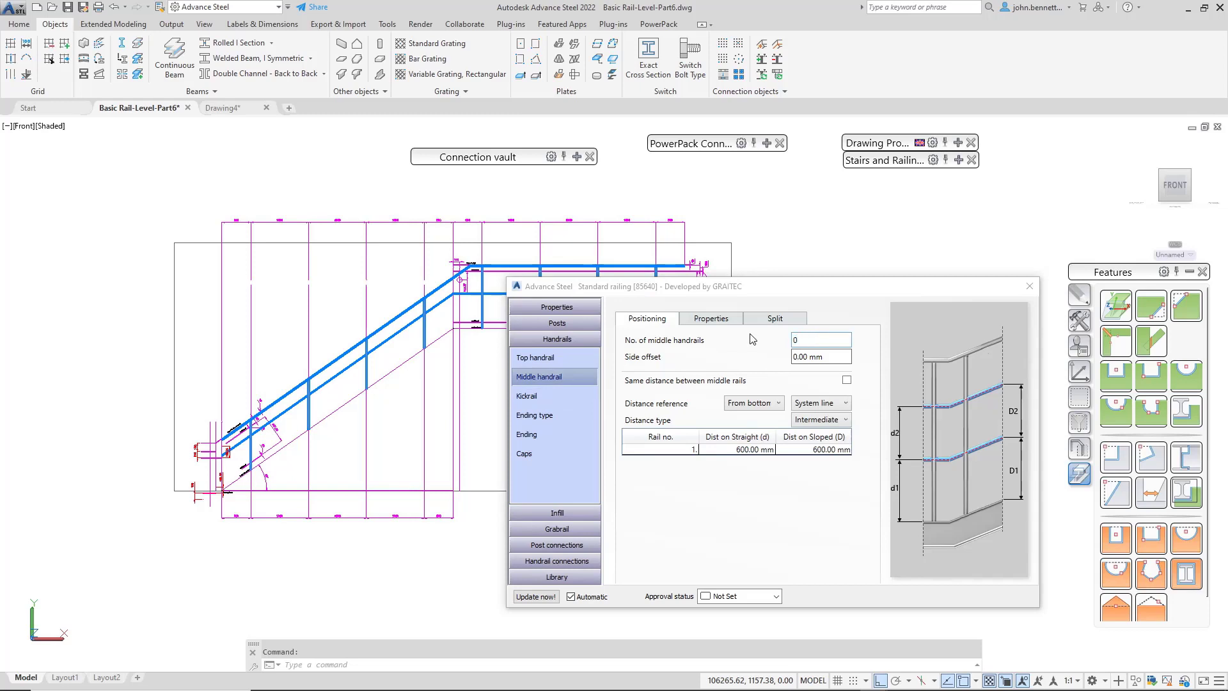
type("0")
key("Tab")
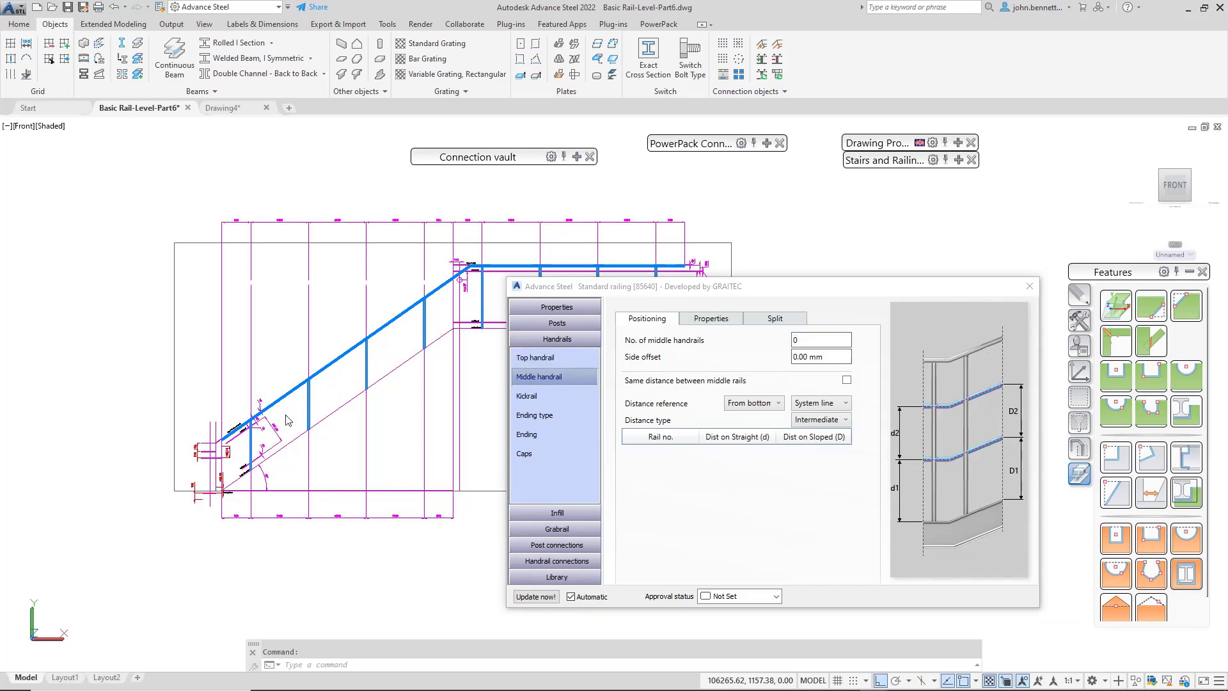
scroll(229, 457, "up", 3)
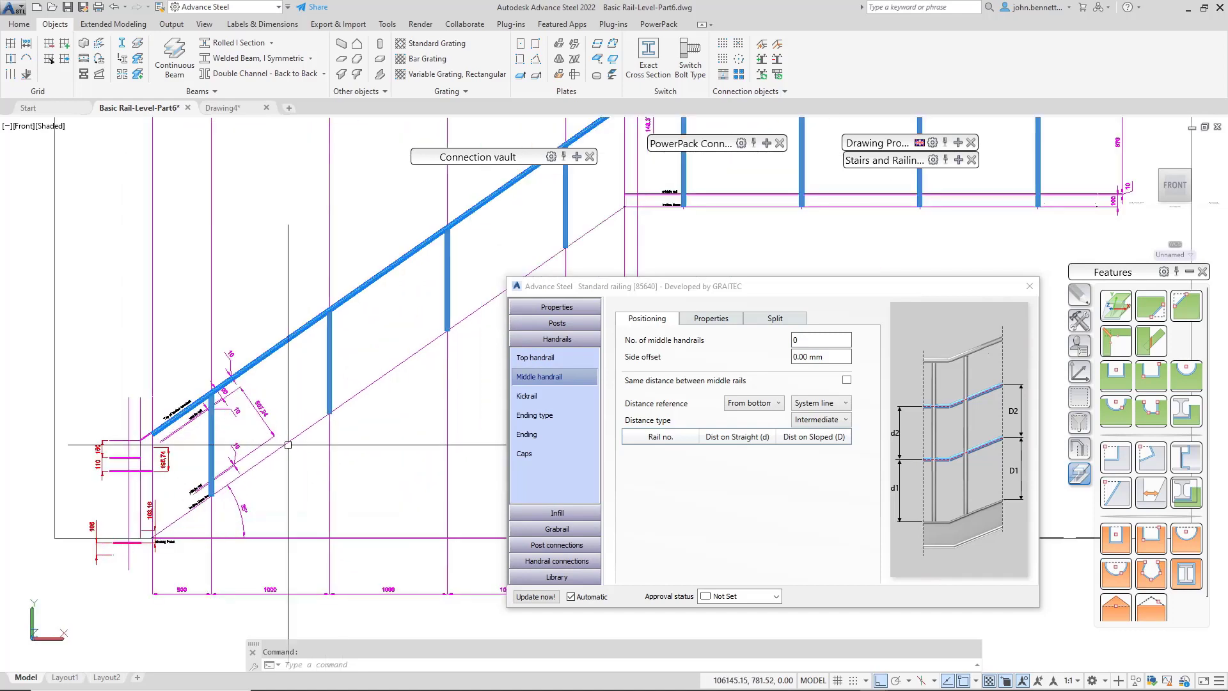
Change the railing's infill type to Panels
left_click(535, 512)
left_click(821, 319)
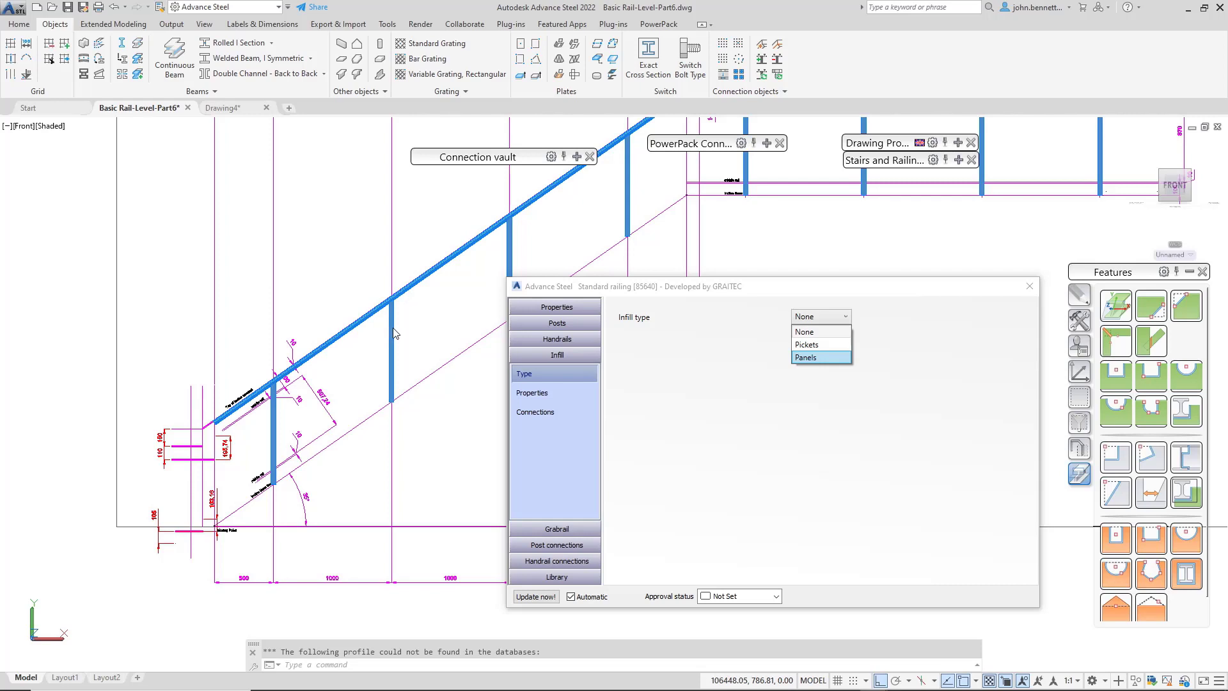
left_click(408, 399)
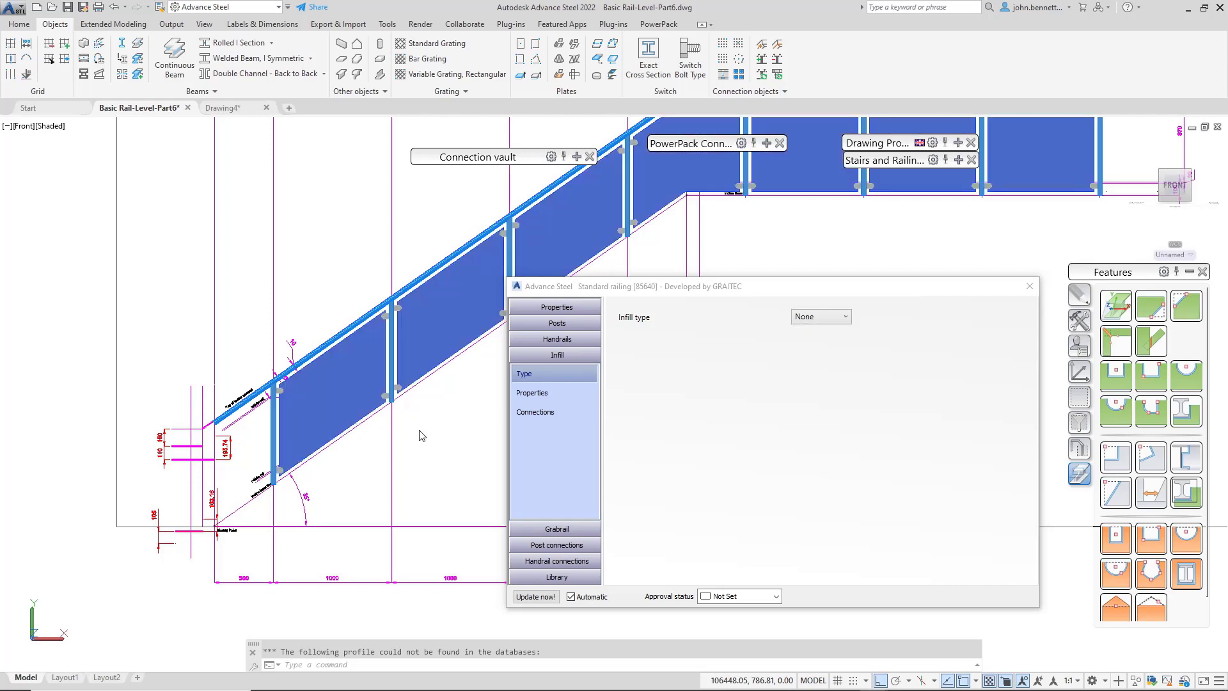
Keep the infill panels as 10 mm solid plates, reviewing the Frame options without changes
left_click(514, 395)
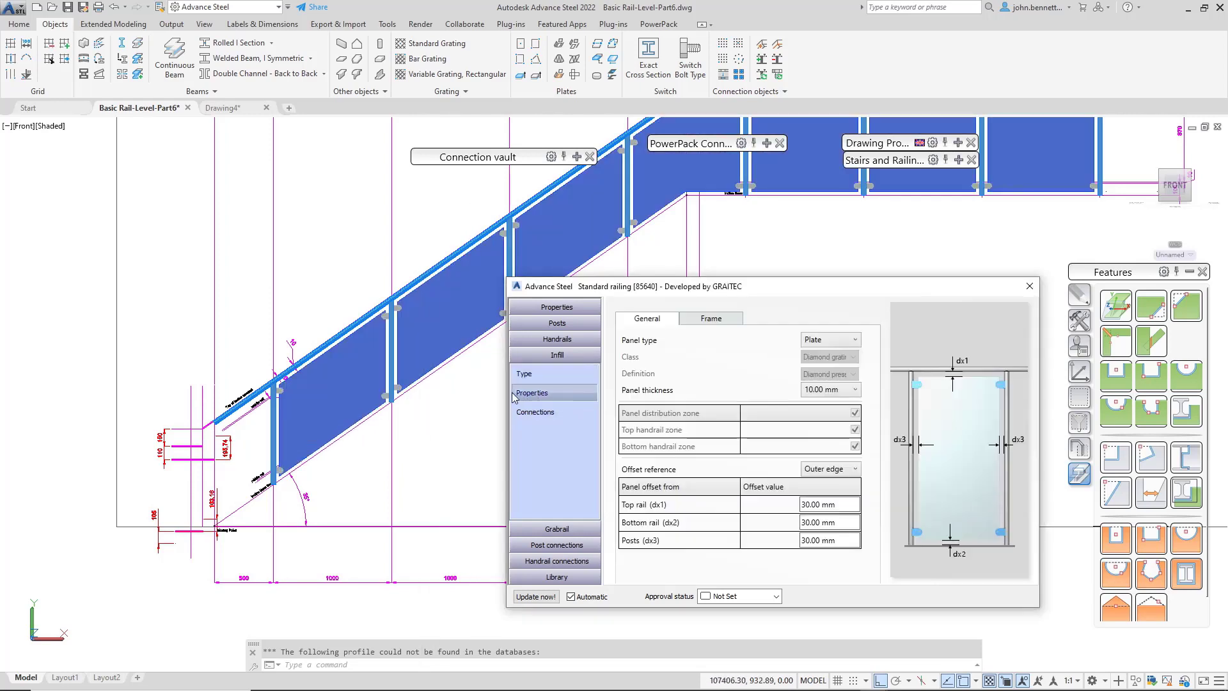
left_click(825, 342)
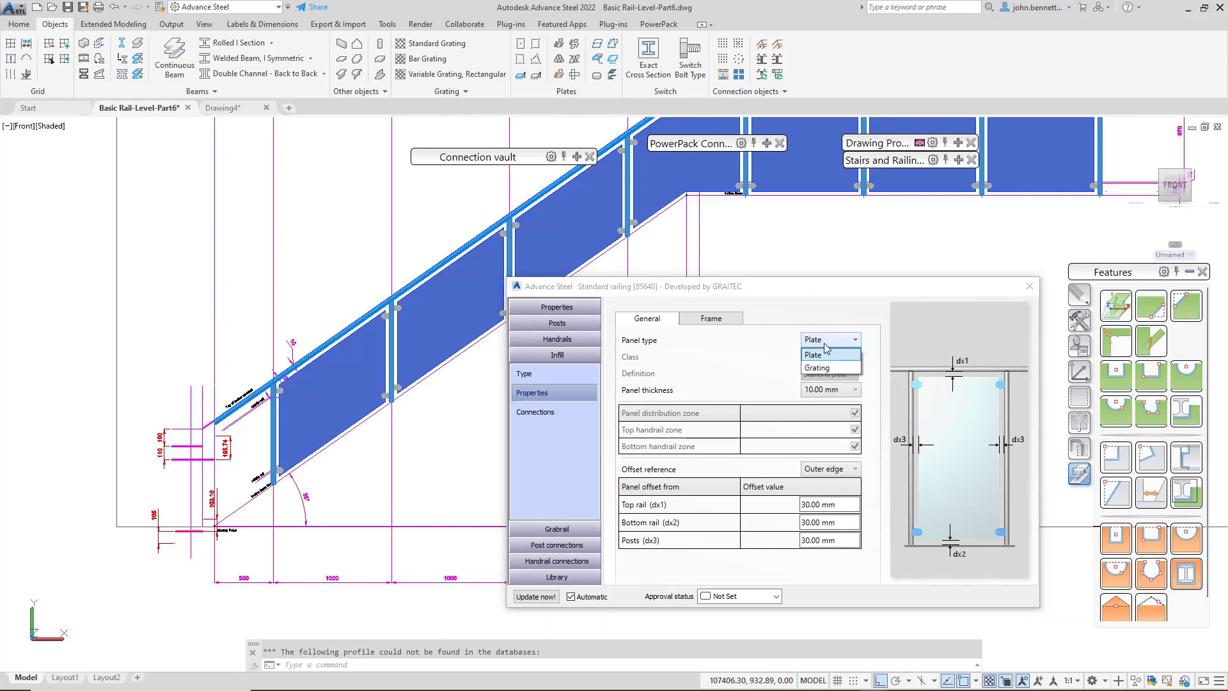
left_click(825, 352)
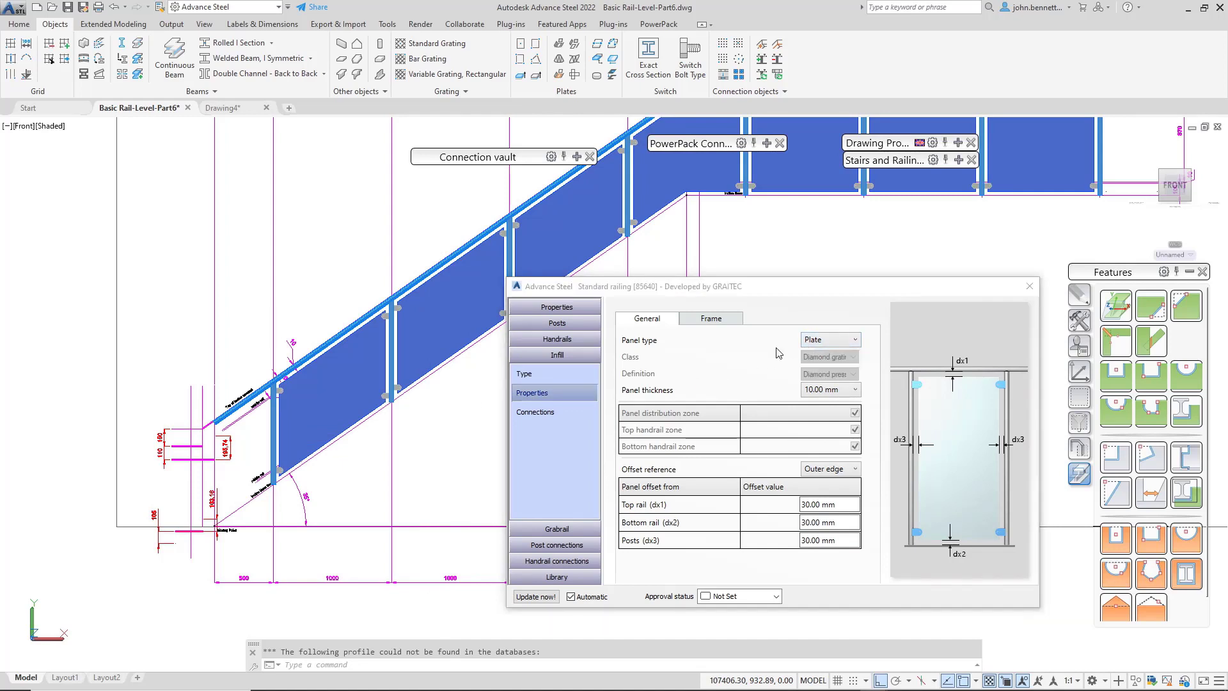
left_click(843, 392)
scroll(378, 380, "up", 3)
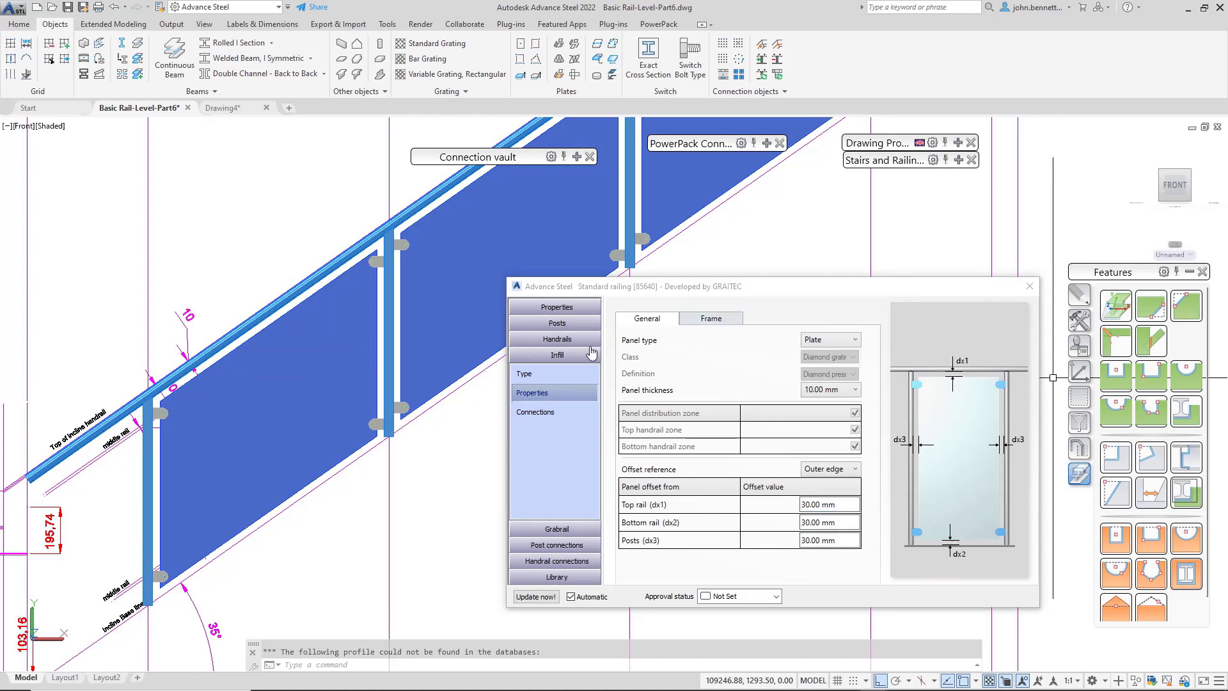
left_click(707, 319)
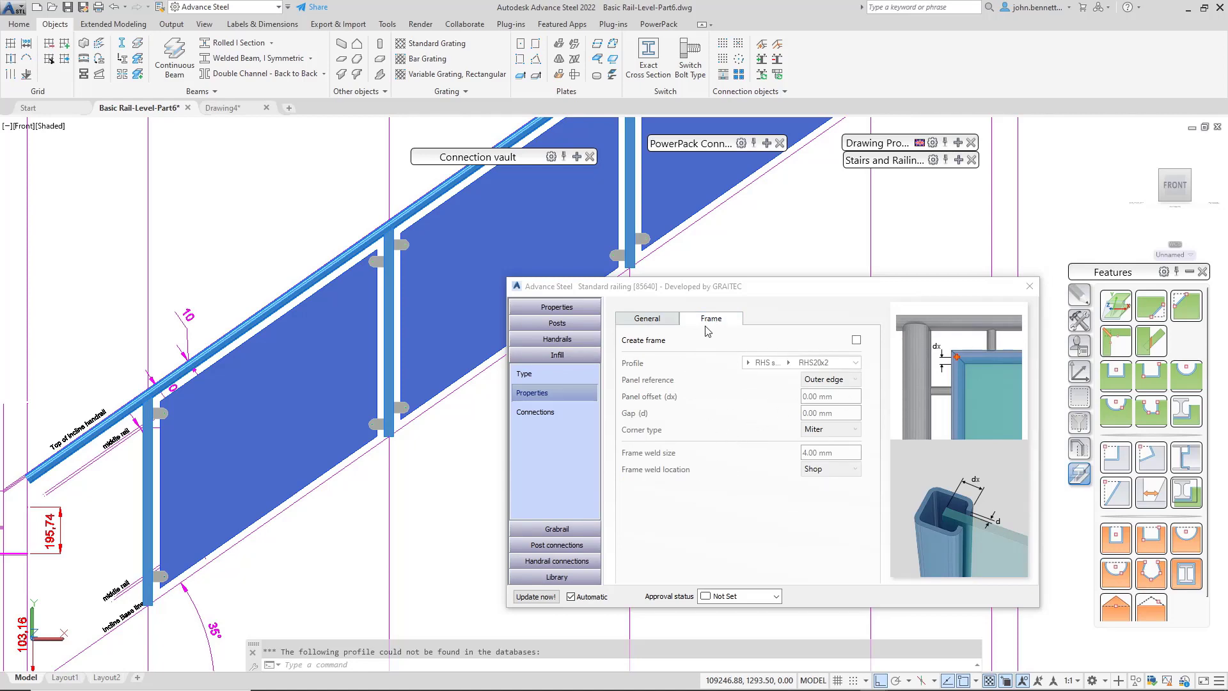
left_click(647, 318)
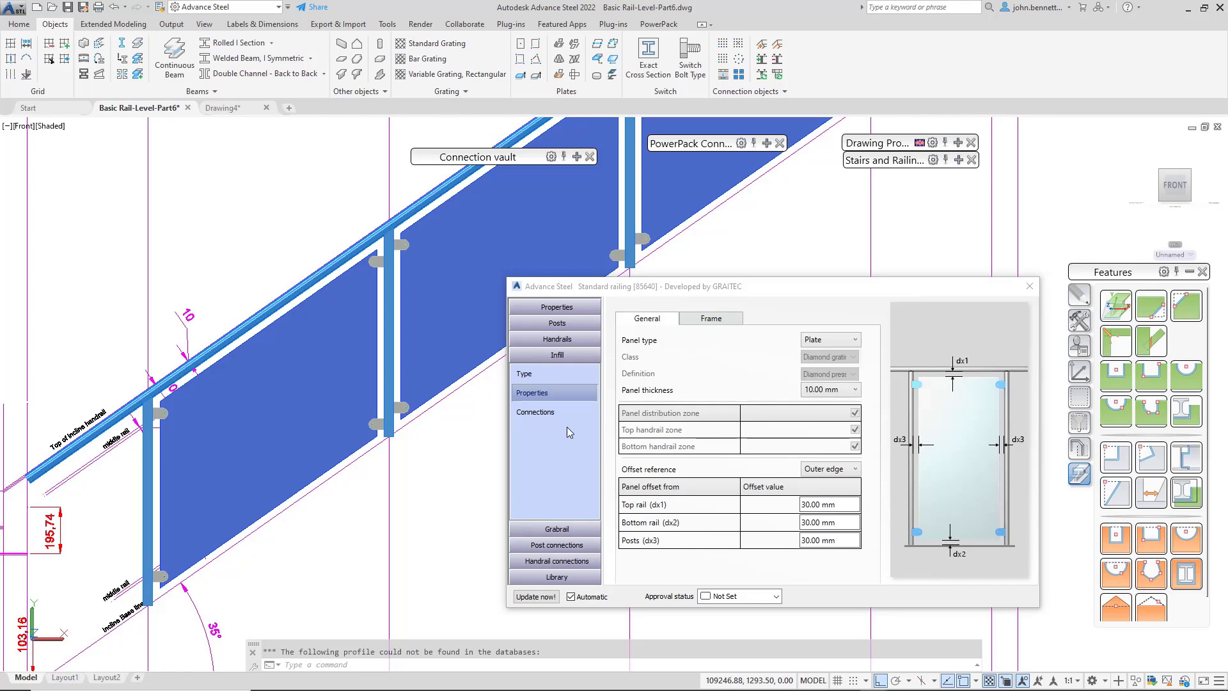
left_click(531, 413)
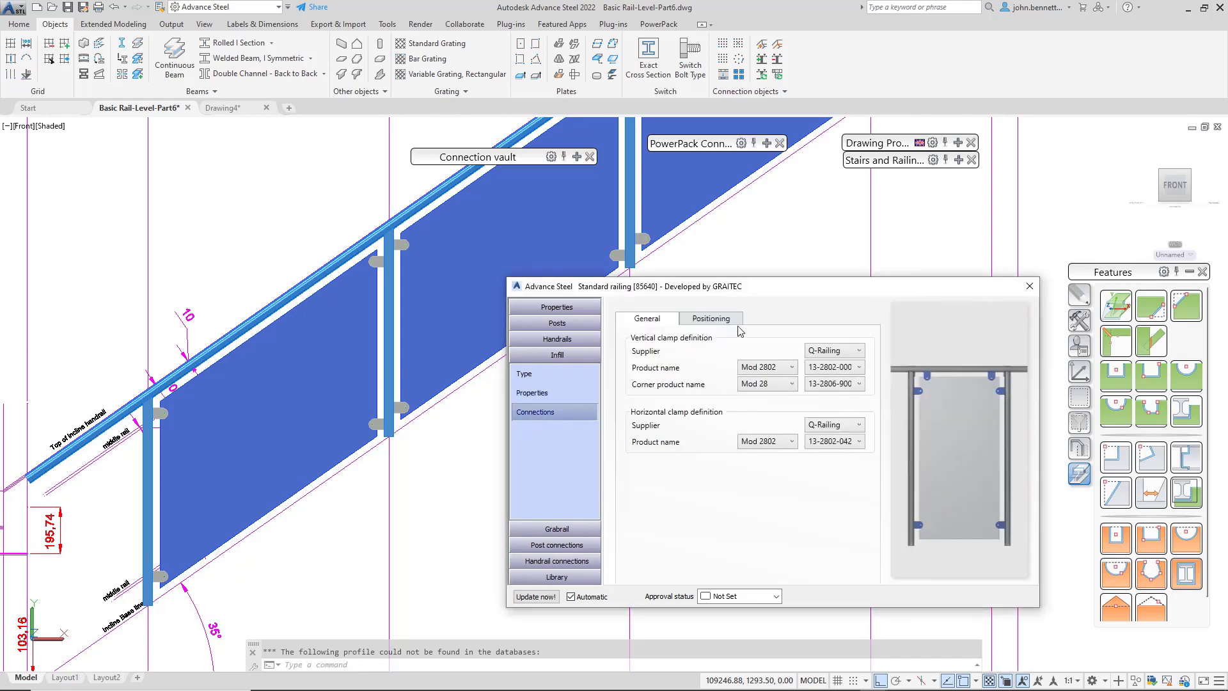
left_click(840, 355)
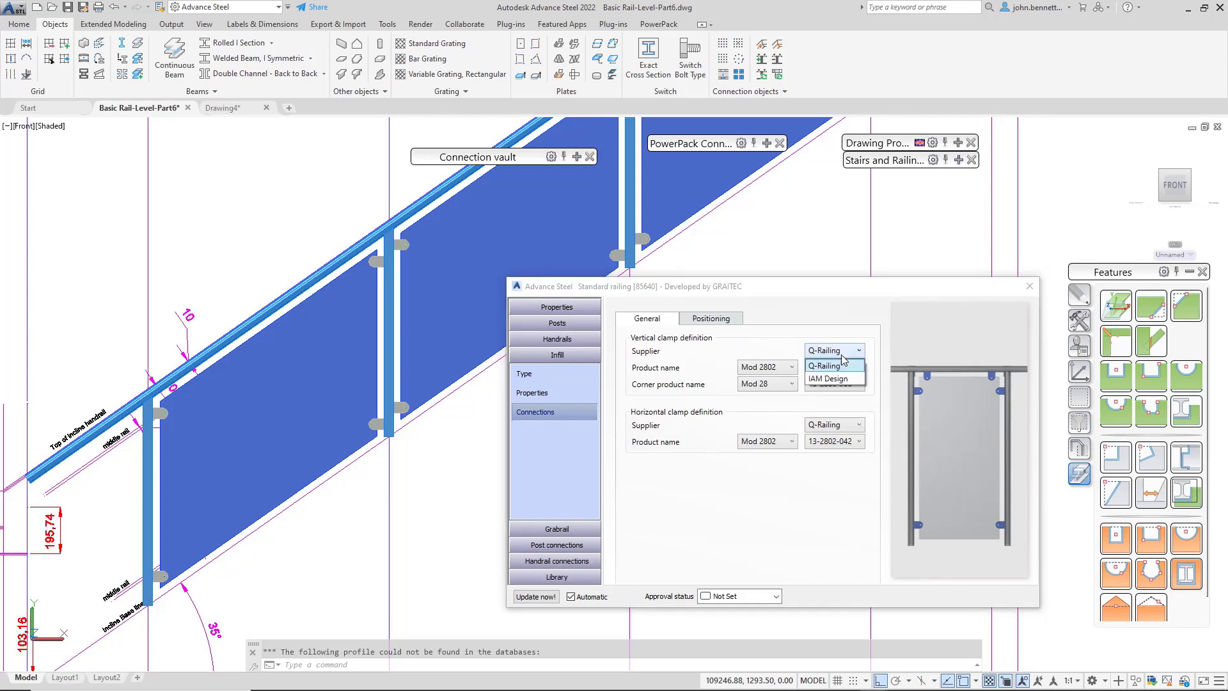
left_click(764, 353)
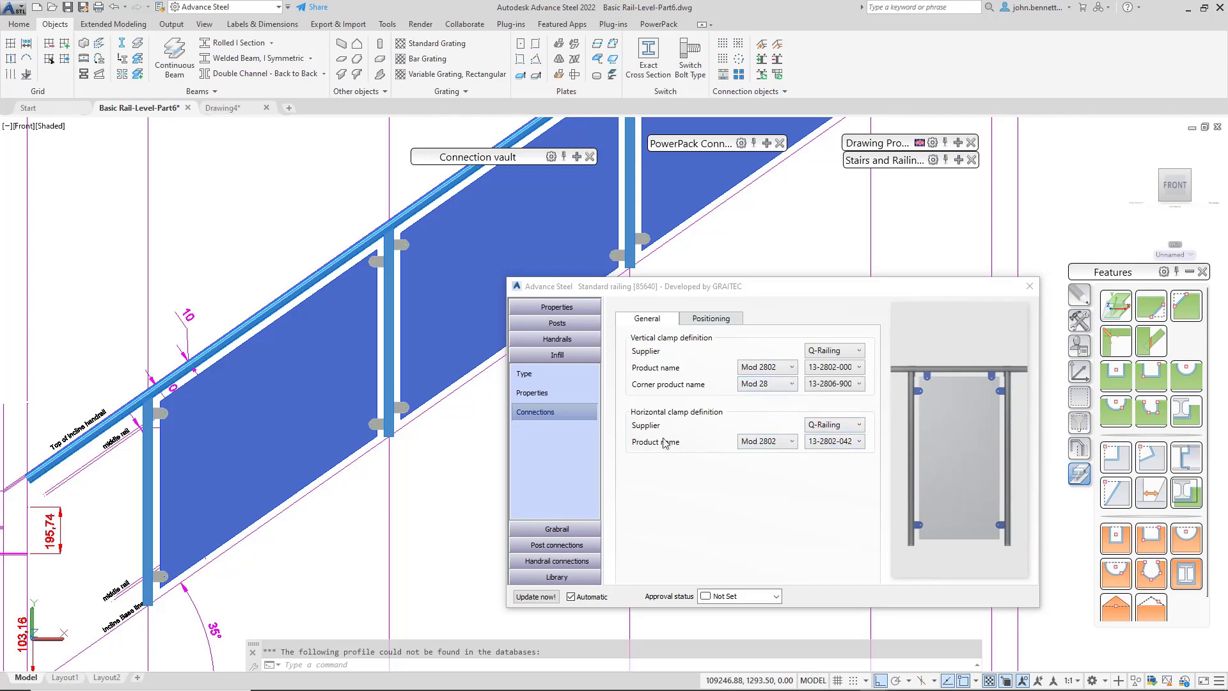
Review clamp positioning: 50 mm edge offsets, 2 vertical clamps spaced By number
left_click(700, 324)
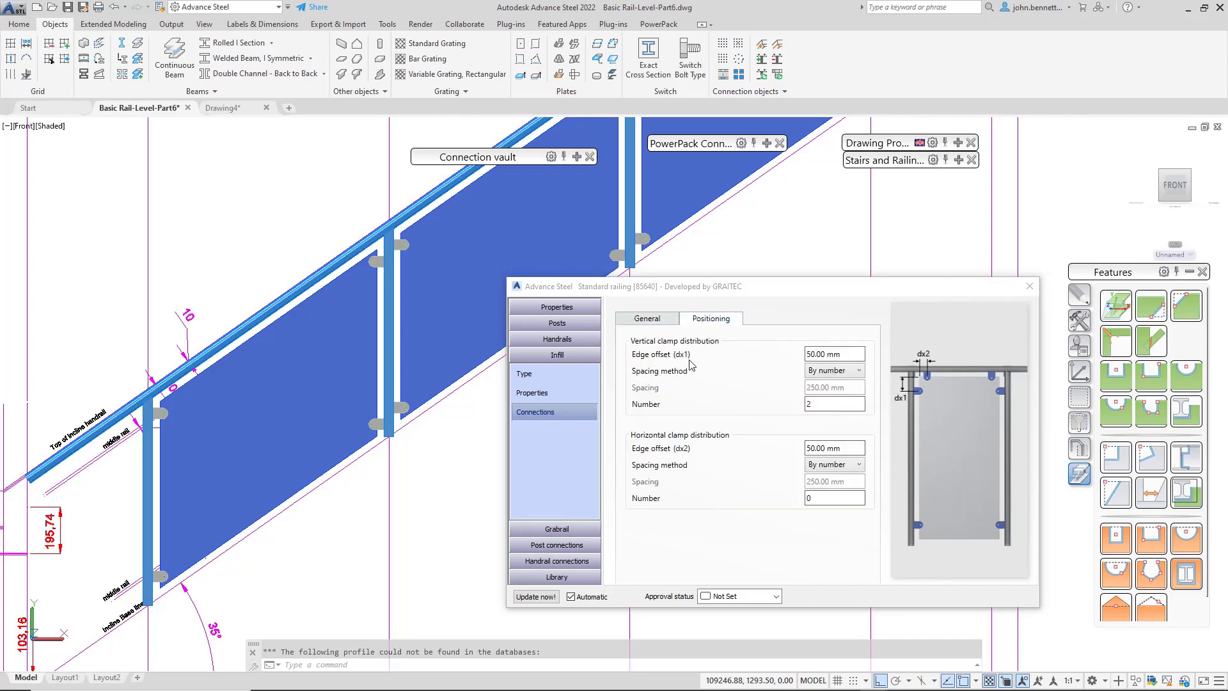
left_click(846, 355)
left_click(840, 353)
left_click_drag(844, 353, 786, 352)
left_click(814, 448)
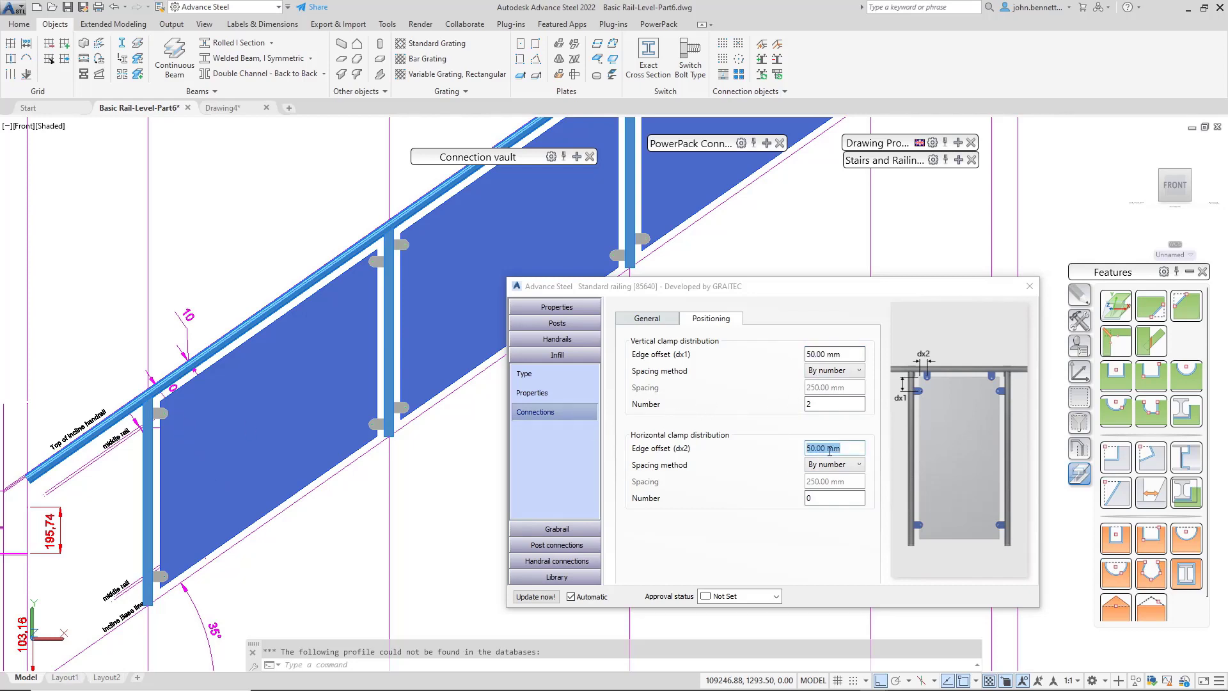
left_click(819, 404)
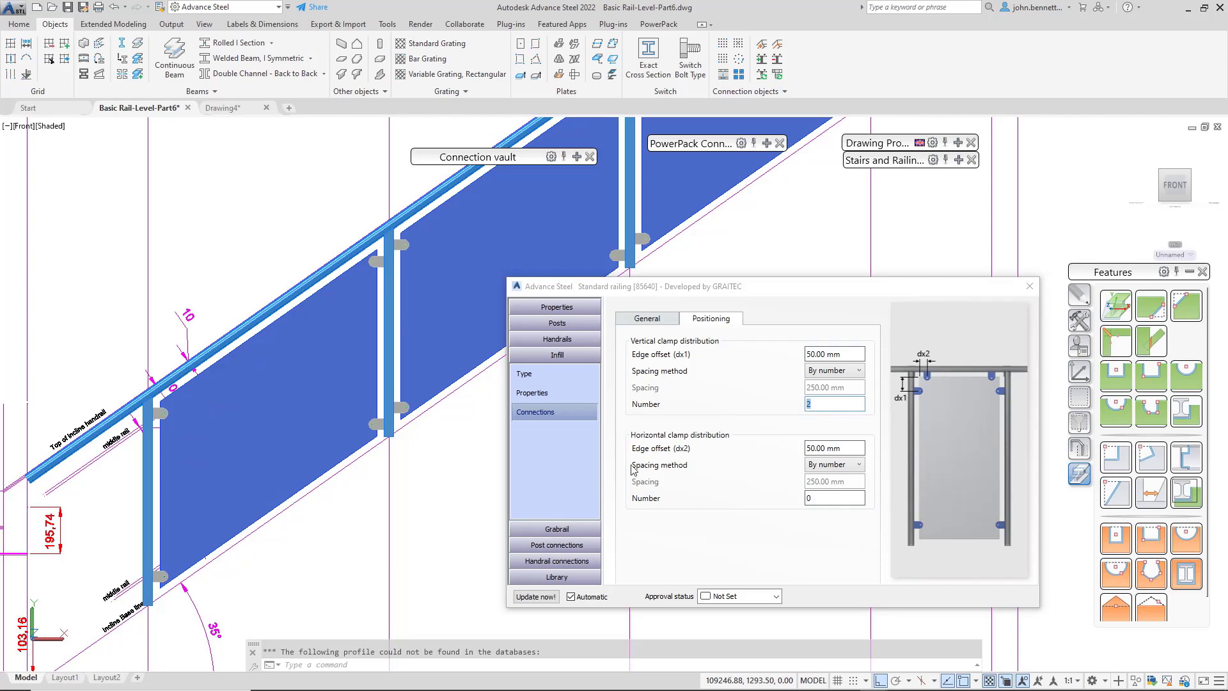
left_click(831, 371)
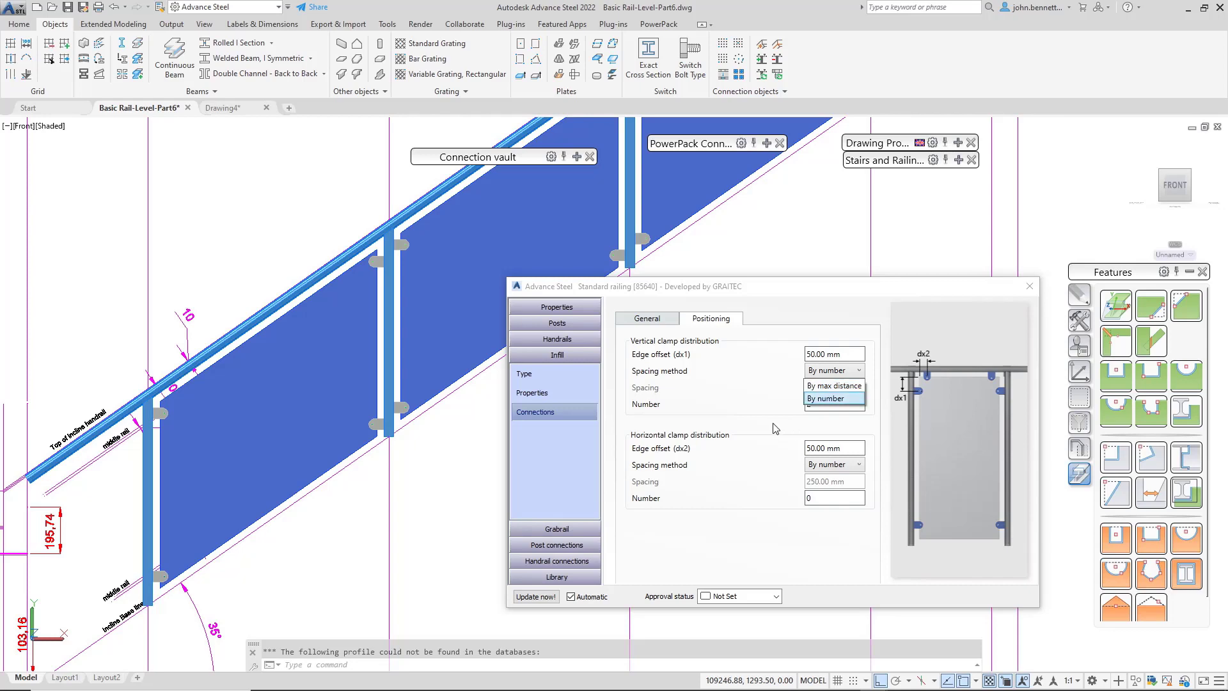
left_click(743, 402)
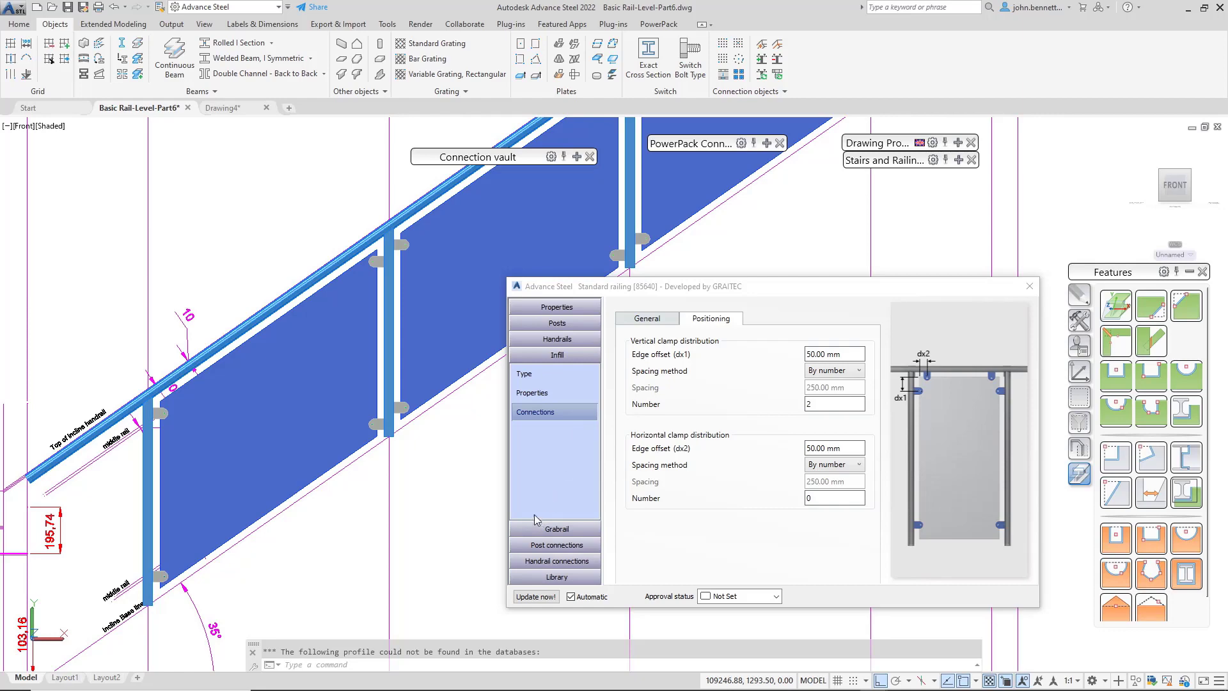
Recentre the railing and show the Handrail connections page with its Miter corner joint
scroll(102, 502, "down", 4)
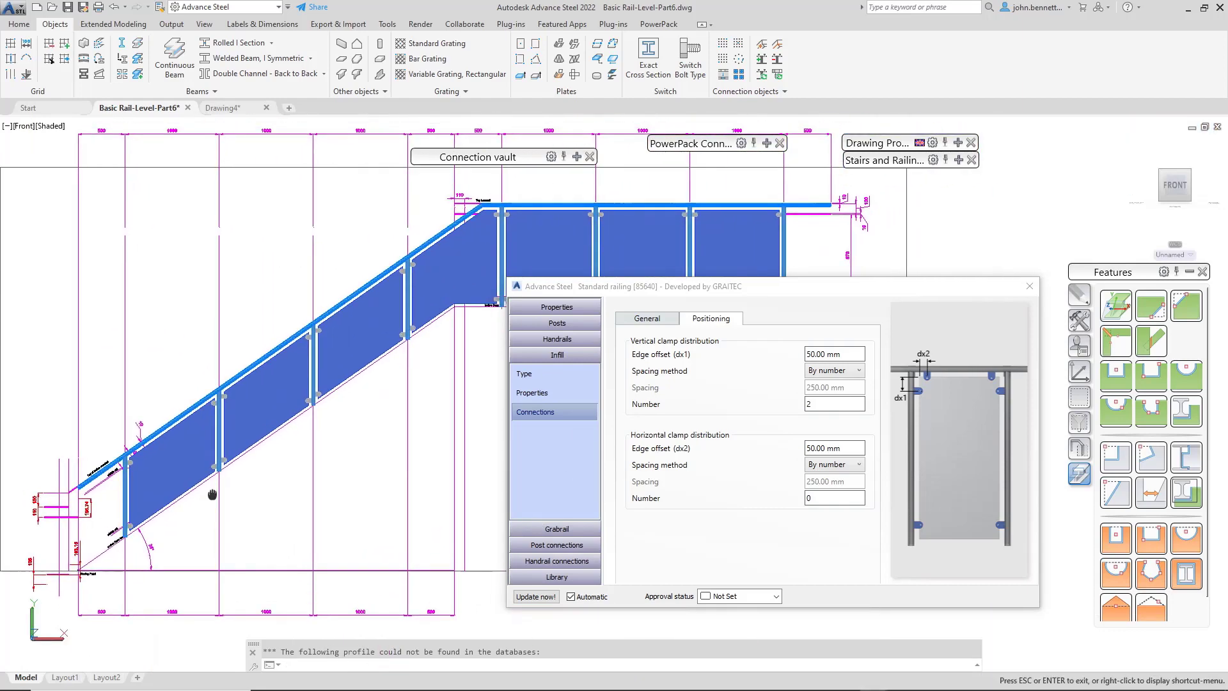
left_click_drag(542, 291, 543, 311)
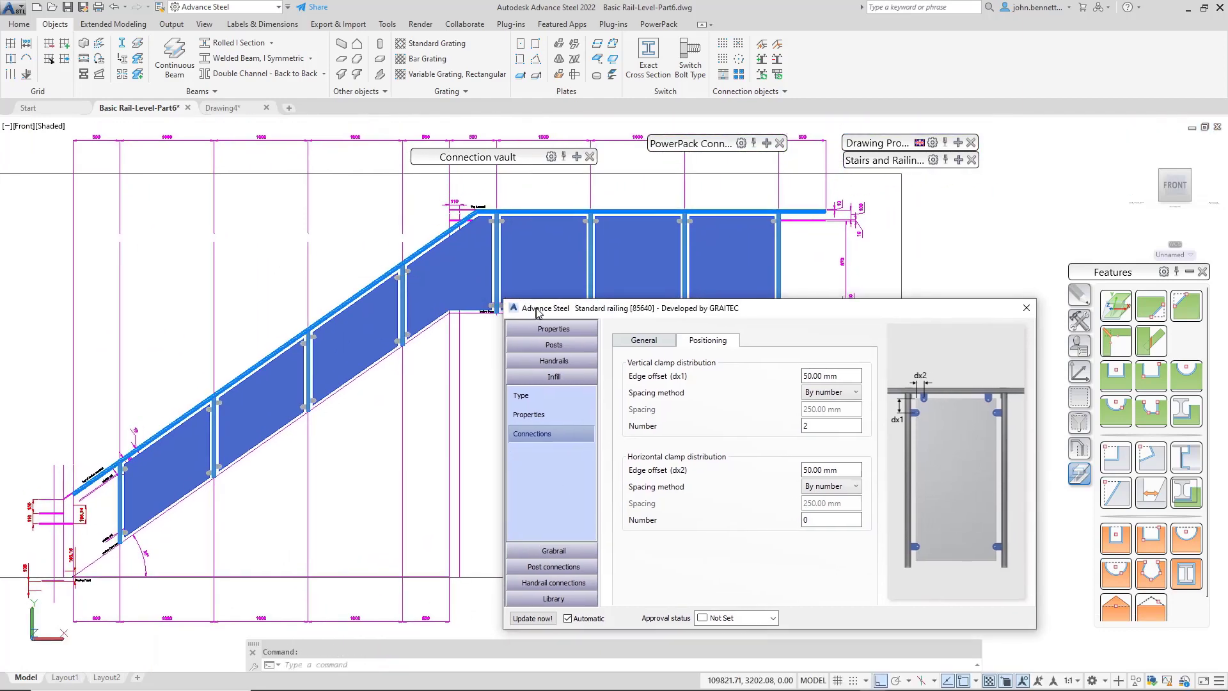
middle_click_drag(452, 351, 435, 401)
scroll(315, 315, "up", 2)
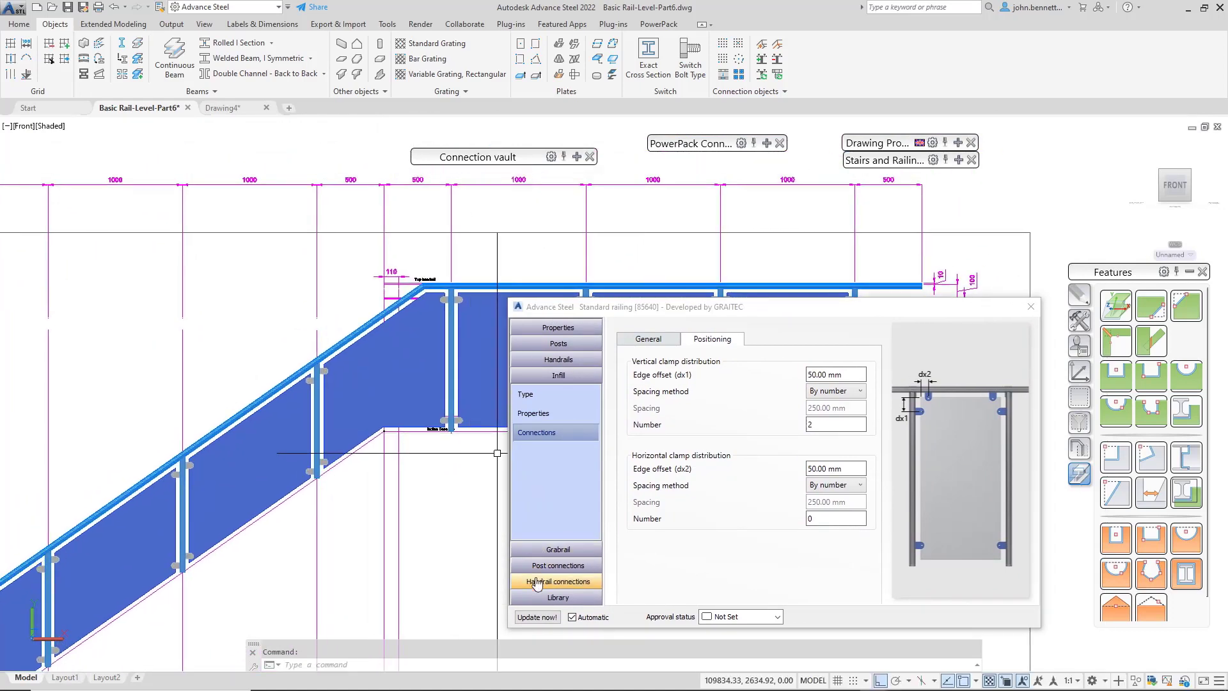
left_click(537, 582)
Set the handrail-to-handrail connection type to Swan neck and zoom out to view the whole railing
left_click(536, 540)
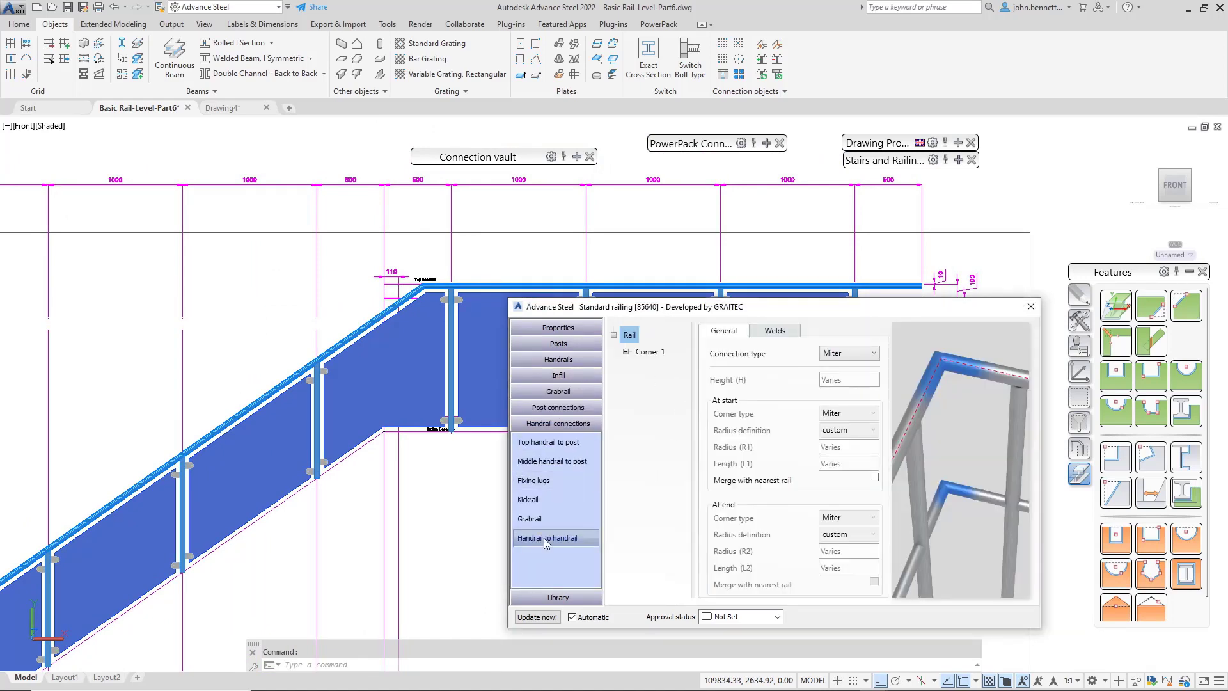
left_click(830, 357)
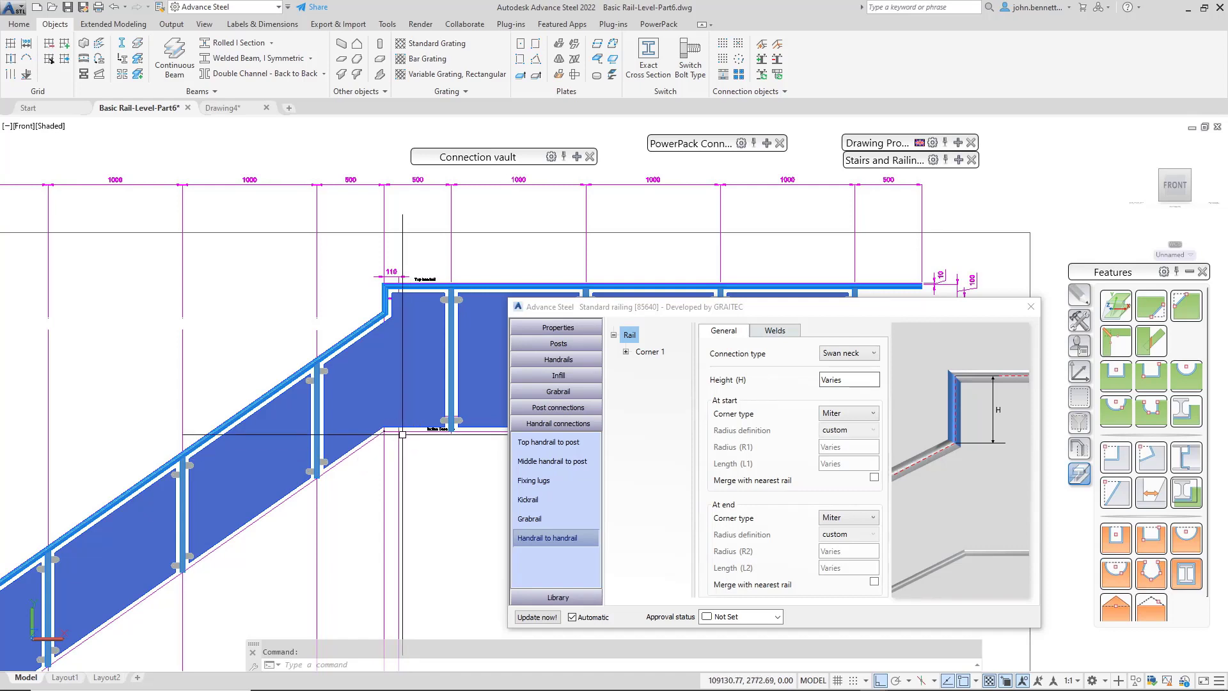
scroll(329, 483, "down", 2)
mouse_move(330, 483)
middle_mouse_down()
mouse_move(356, 493)
mouse_move(429, 386)
middle_mouse_up()
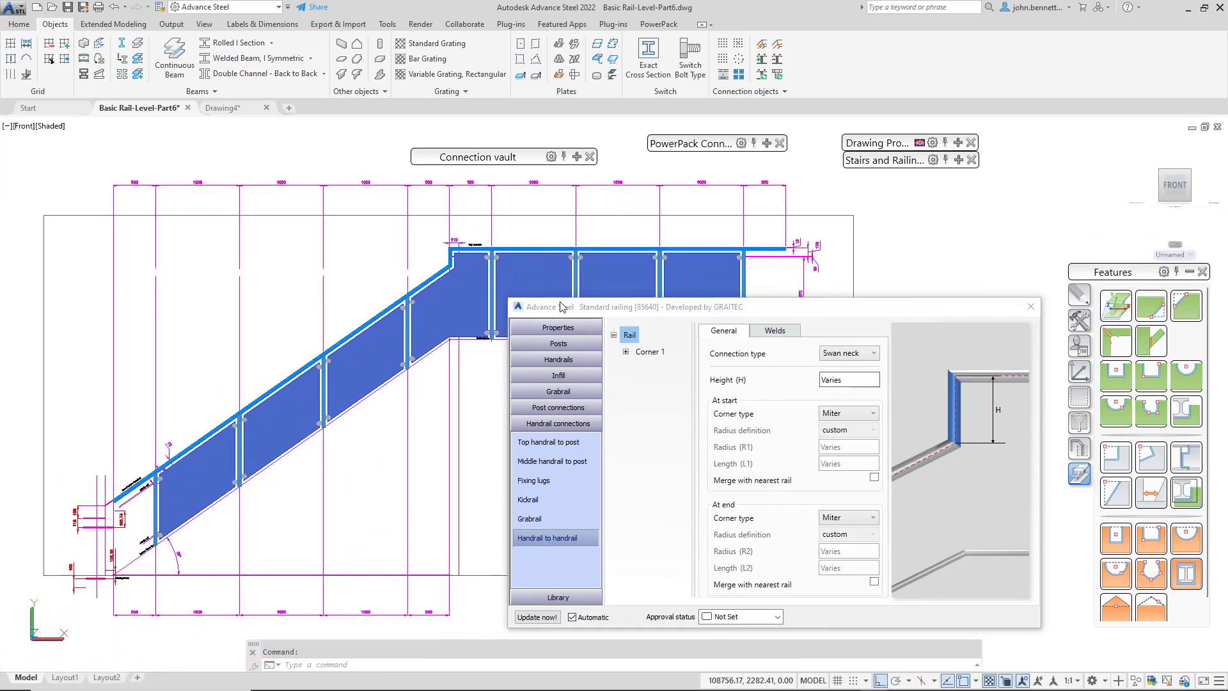
left_click_drag(559, 307, 520, 337)
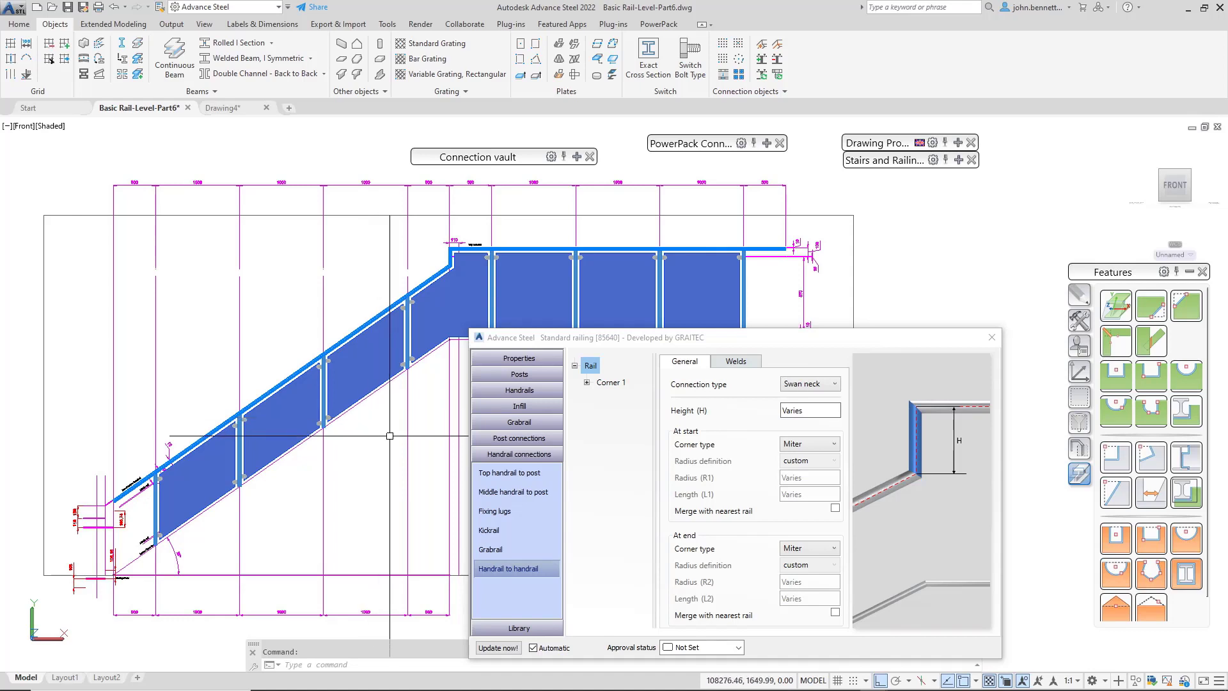
middle_click_drag(397, 428, 418, 425)
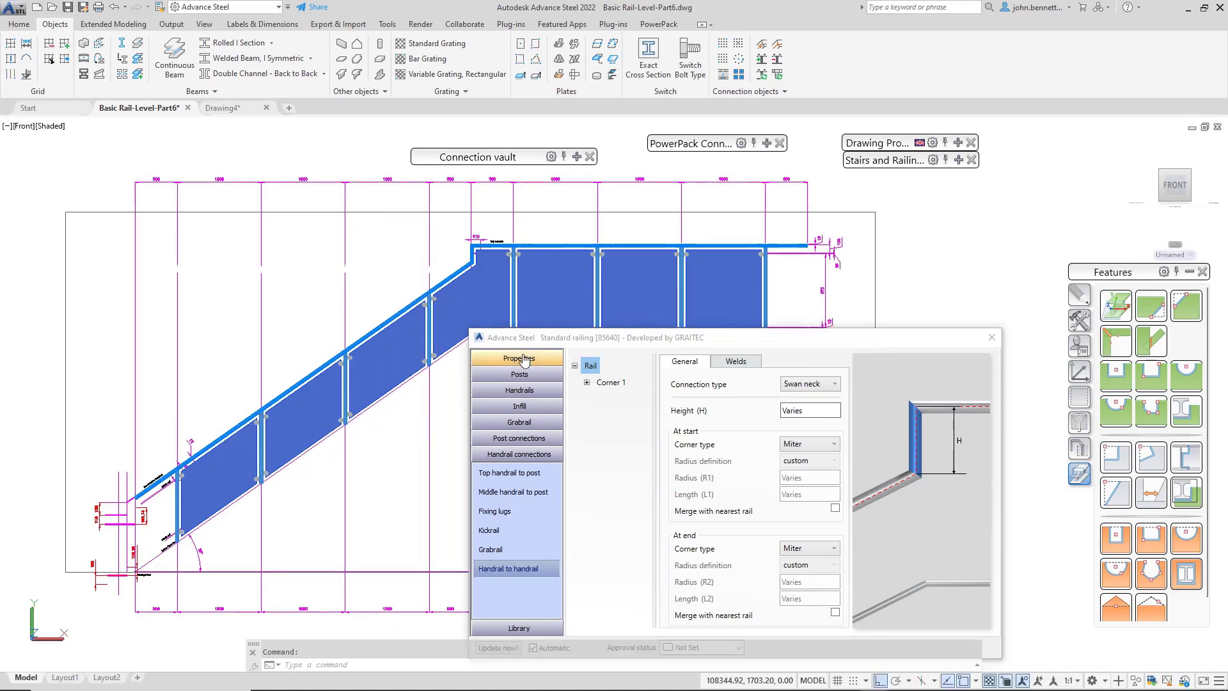
left_click_drag(542, 344, 482, 337)
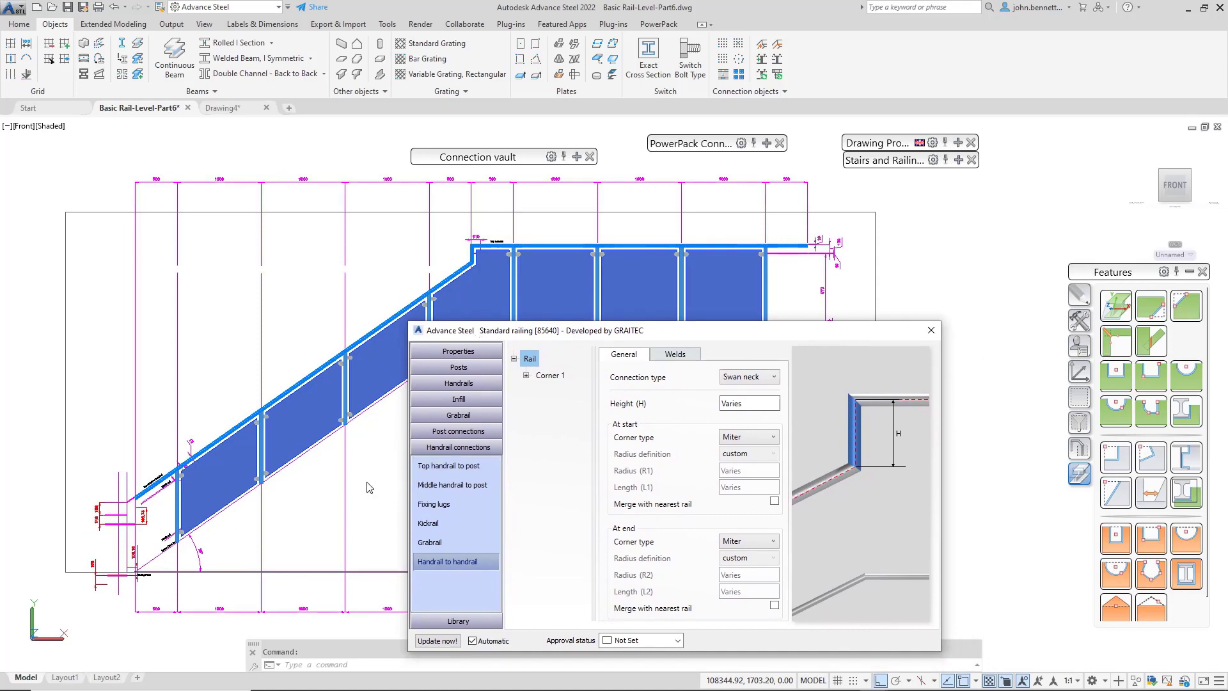